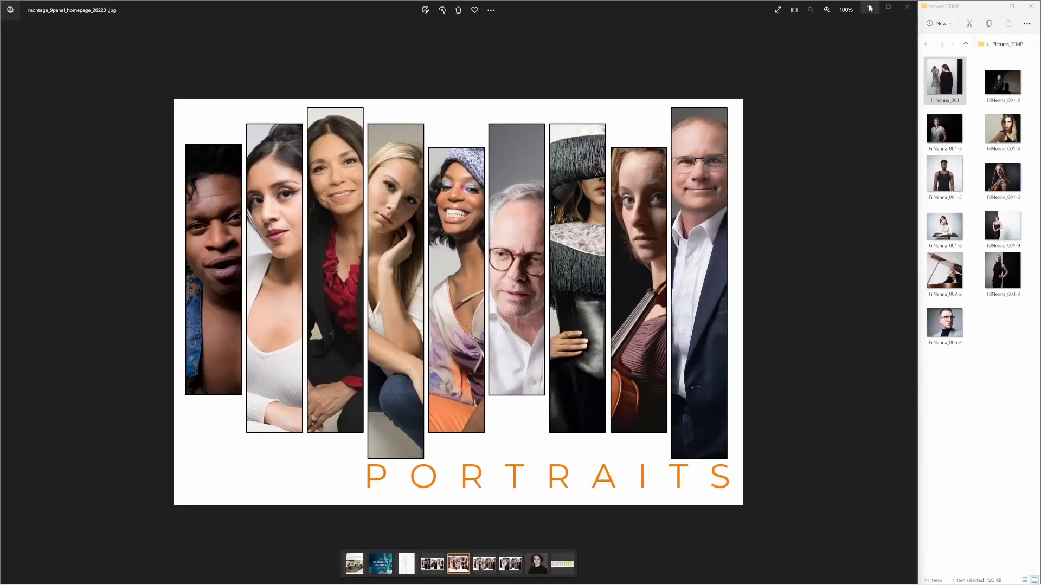
Switch to Affinity Designer and create a new landscape document from the 8R photo preset, 10 x 8 in.
click(869, 7)
click(28, 9)
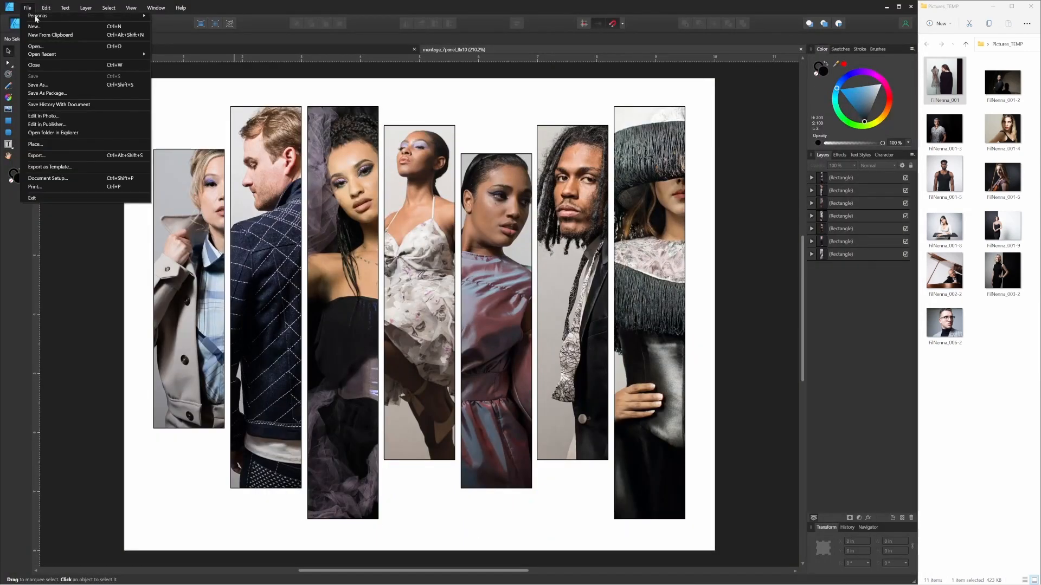
click(35, 26)
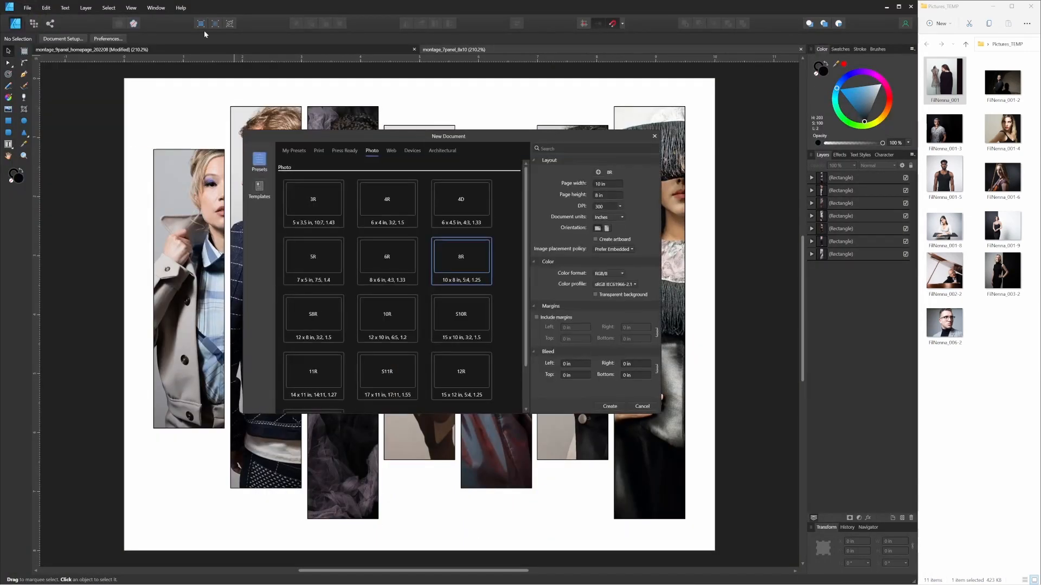
double_click(471, 281)
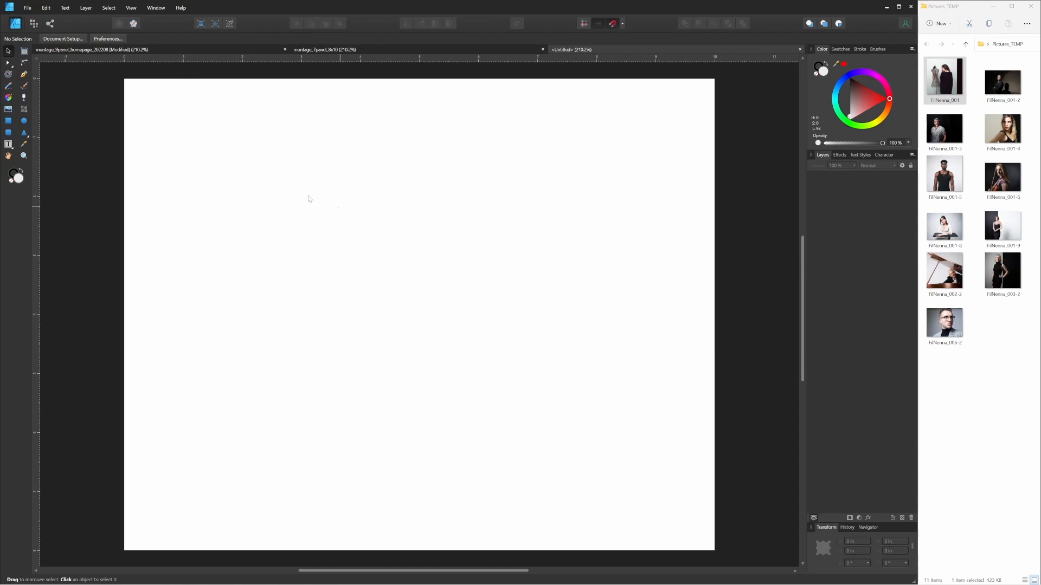
Draw a tall rectangle near the page's left edge and set its size to 1 in wide by 5.5 in high.
click(8, 121)
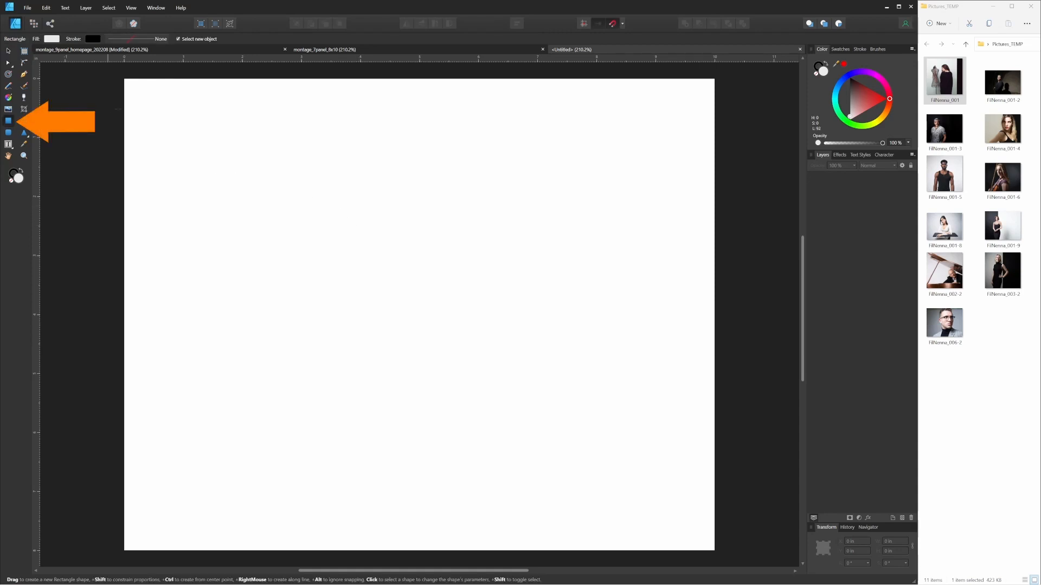
drag(135, 121, 240, 483)
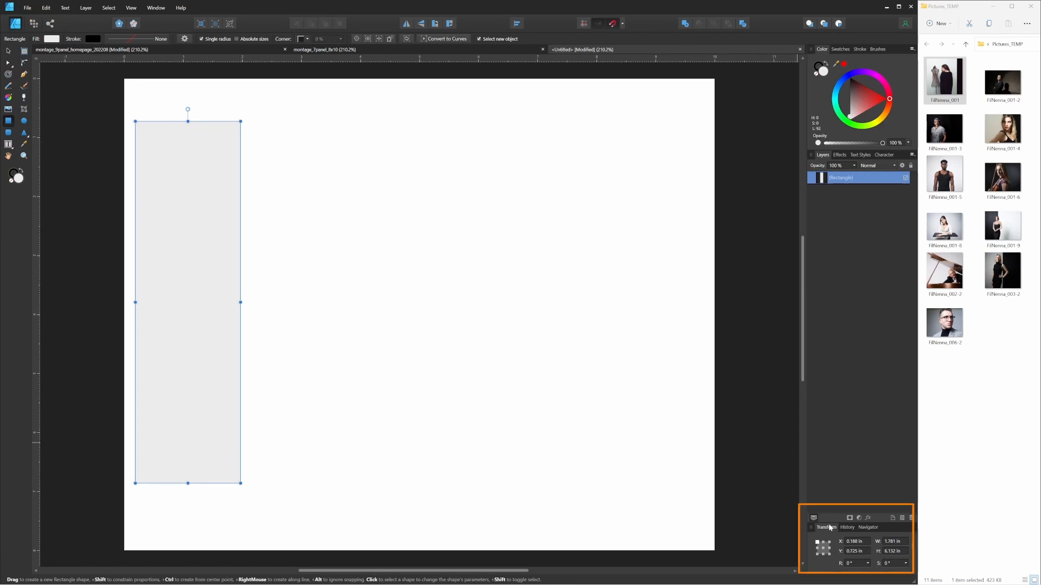
click(893, 542)
text(1)
key(Tab)
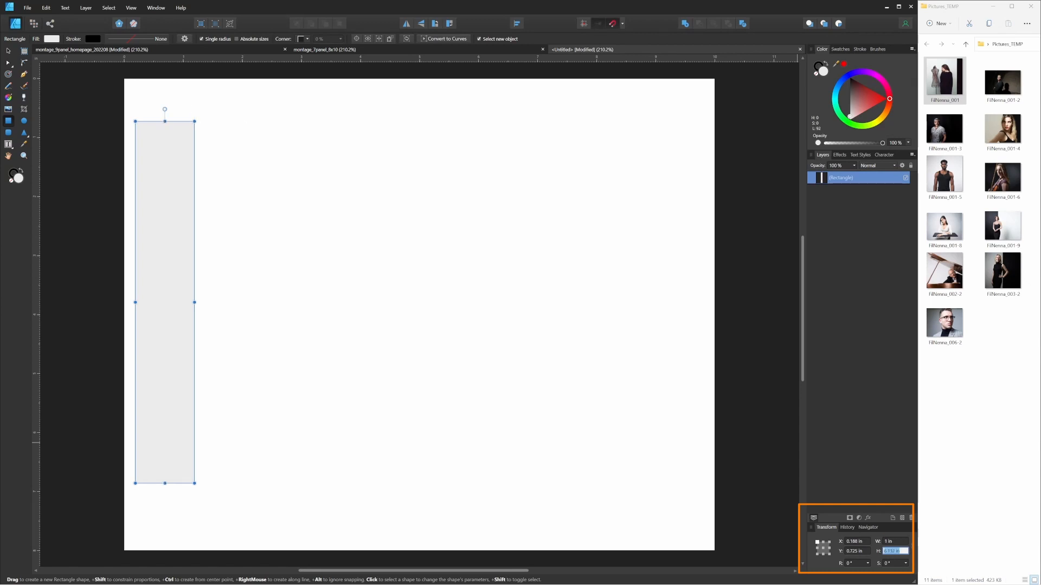
text(5.5)
key(Return)
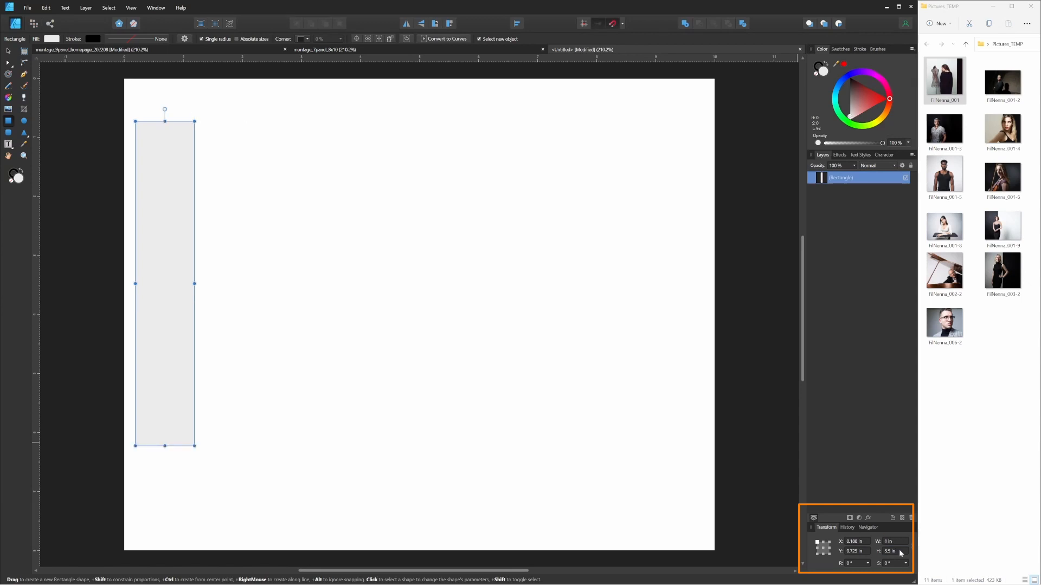
Remove the rectangle's fill and give it a black stroke 0.7 pt wide.
click(51, 39)
click(128, 55)
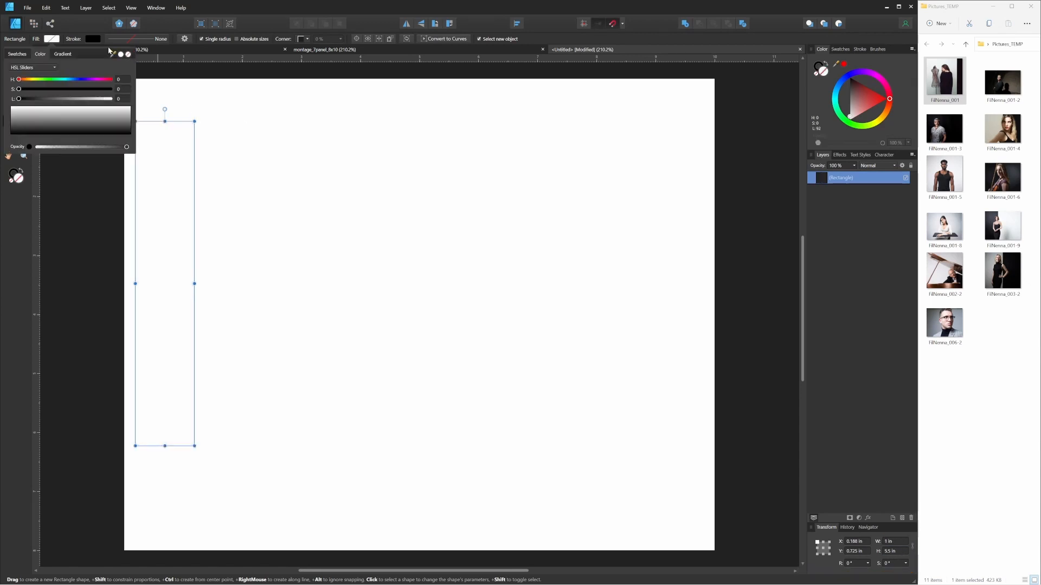
click(123, 40)
click(123, 57)
drag(112, 69, 117, 69)
click(222, 116)
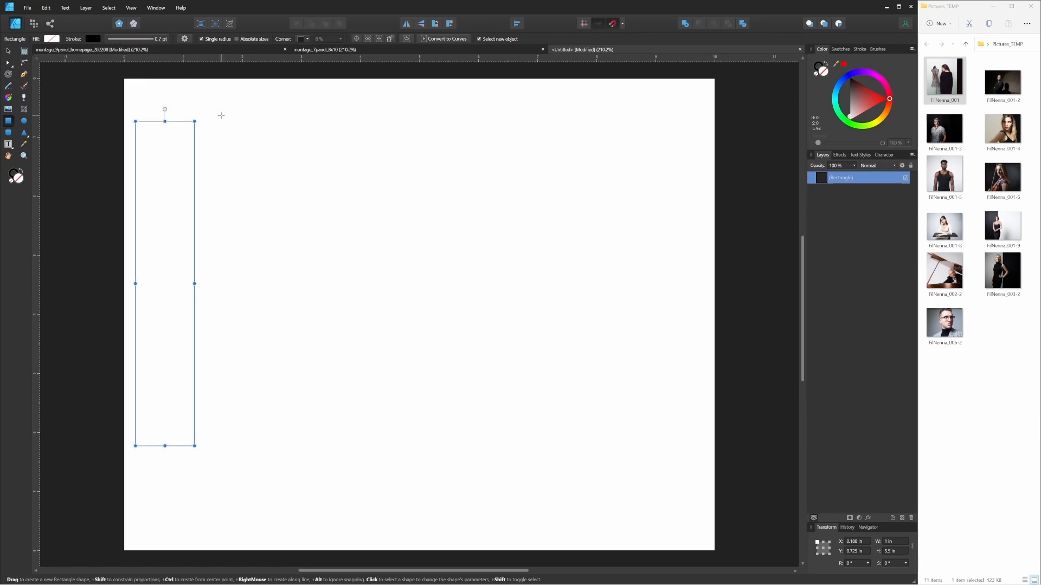
Duplicate the rectangle twice and place the copies to its right, making three panels.
key(v)
mouse_move(85, 93)
mouse_down()
mouse_move(124, 163)
mouse_move(251, 512)
mouse_up()
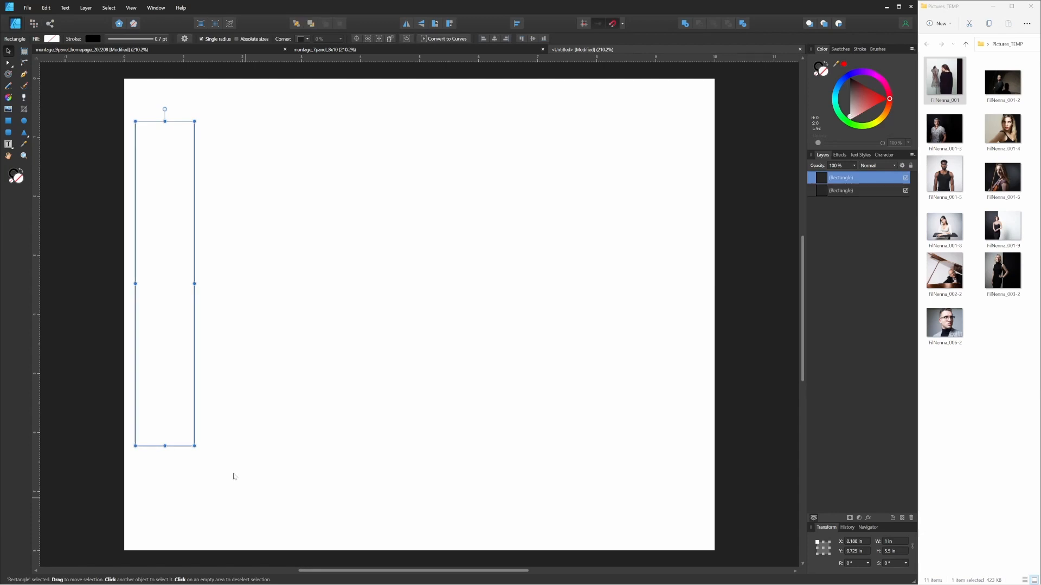
drag(136, 180, 270, 192)
Duplicate the set of three panels twice across the page, making nine panels in total.
drag(88, 104, 402, 486)
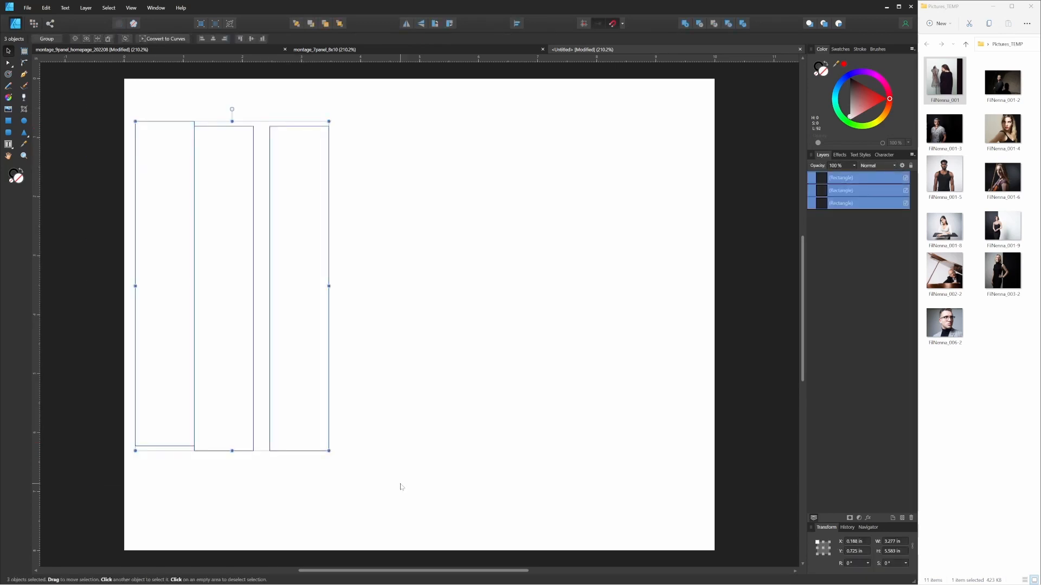
key(ctrl+j)
drag(329, 394, 531, 392)
key(ctrl+v)
drag(329, 349, 737, 332)
Space all nine panels evenly horizontally and align their top edges.
drag(88, 101, 778, 483)
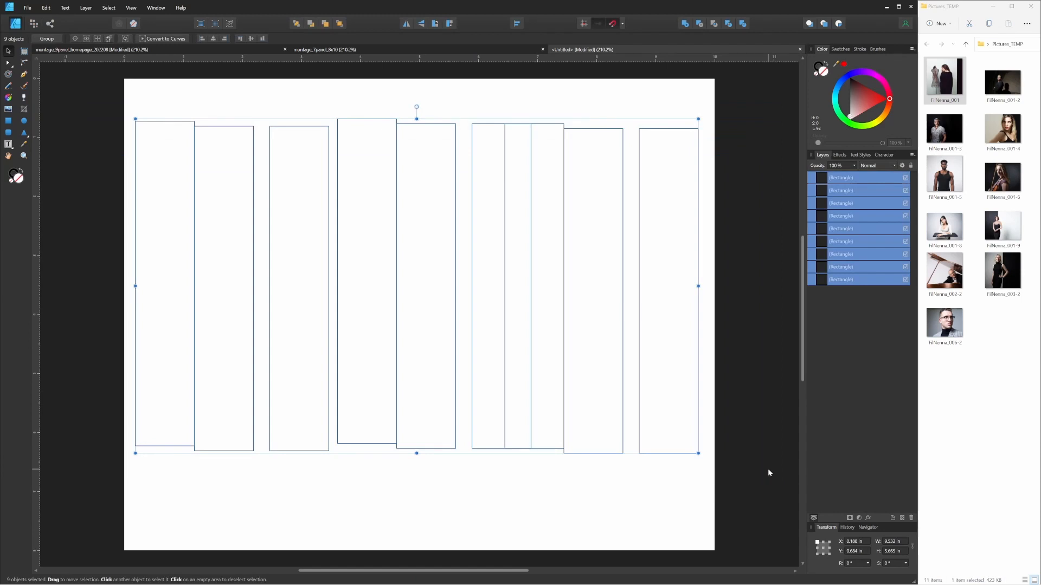
click(517, 25)
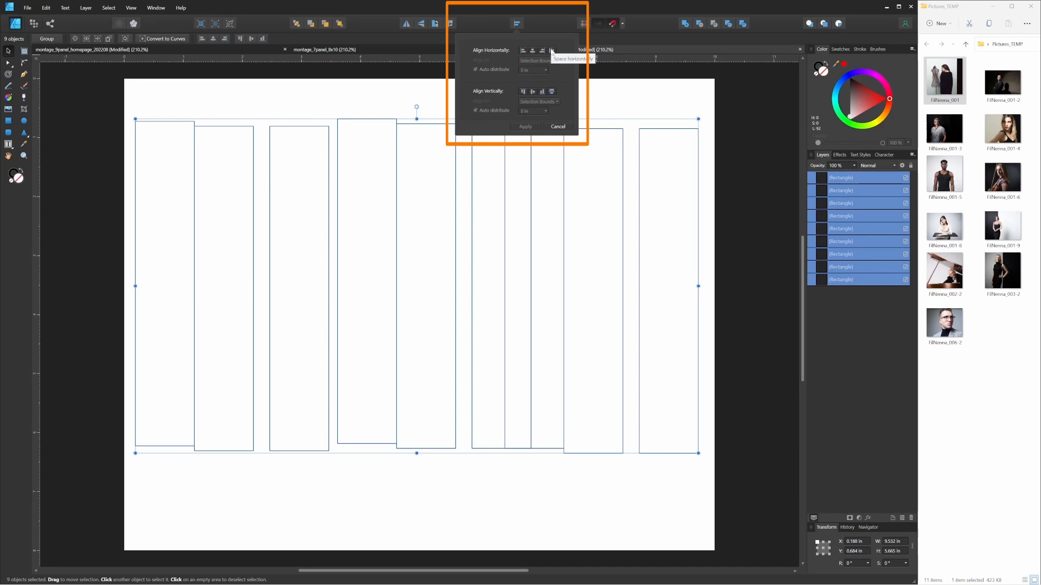
click(552, 50)
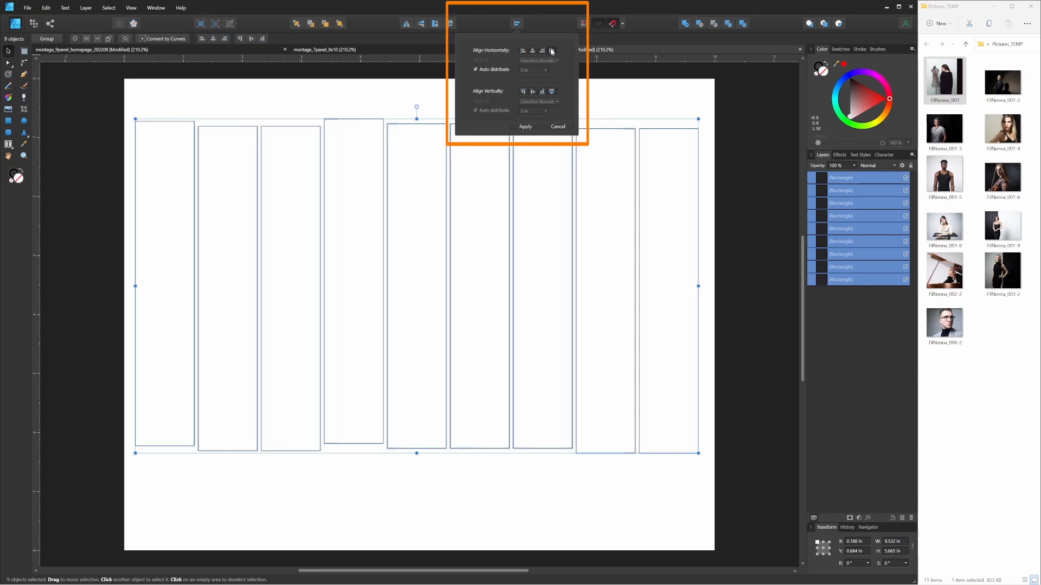
click(523, 93)
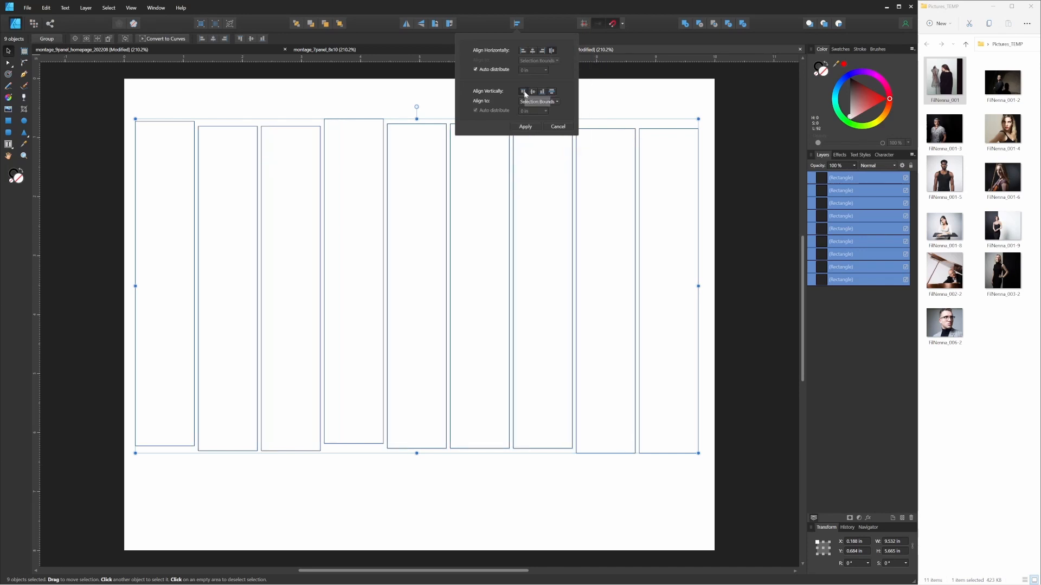
Set the Y position of all nine panels to 1 in and deselect them.
click(858, 554)
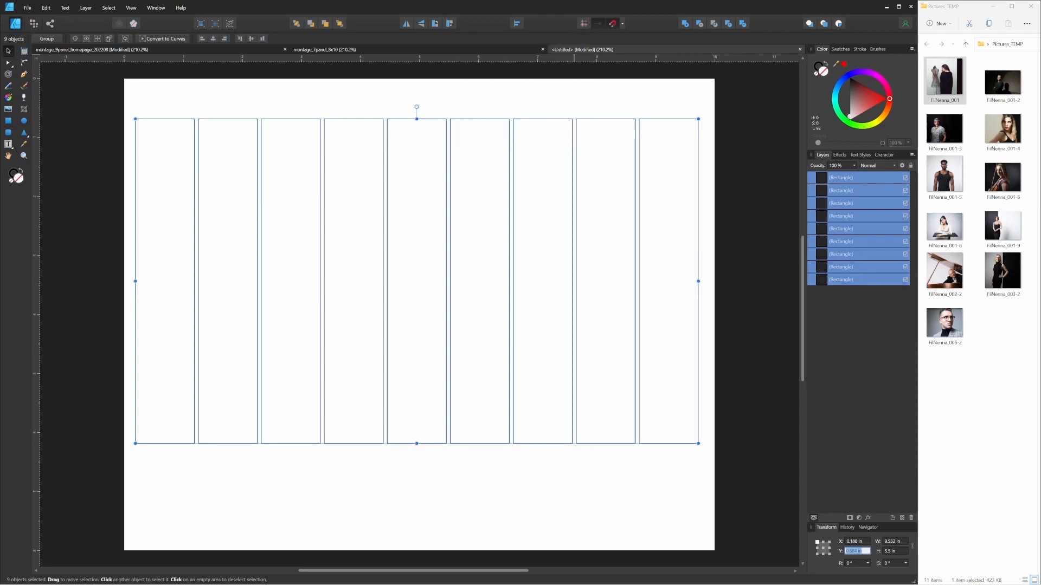
text(1)
key(Return)
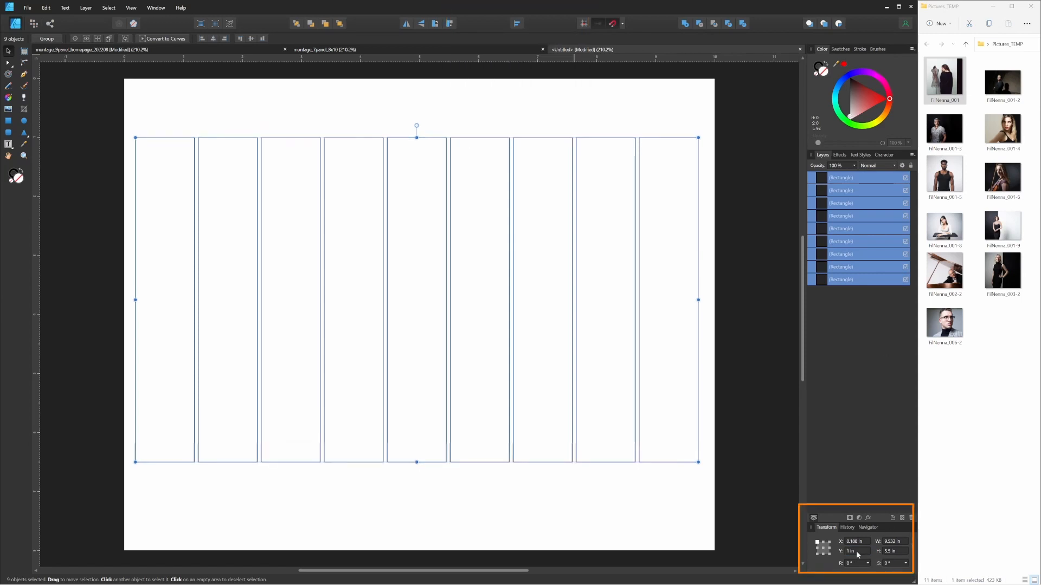
click(733, 286)
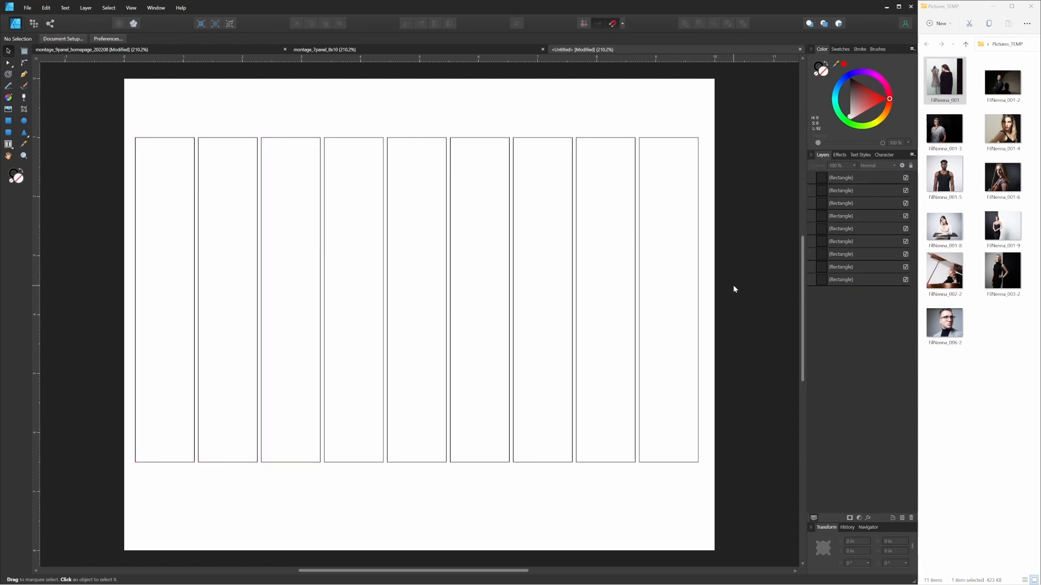
Set the first panel's height to 3.5 in and the second panel's height to 4.5 in.
click(136, 303)
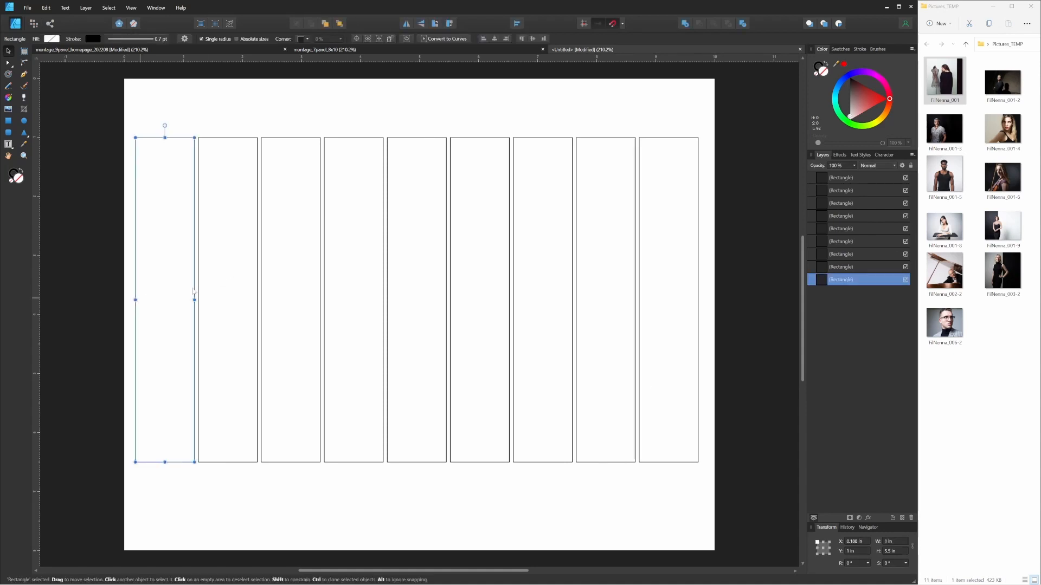
click(900, 553)
text(3.5)
key(Return)
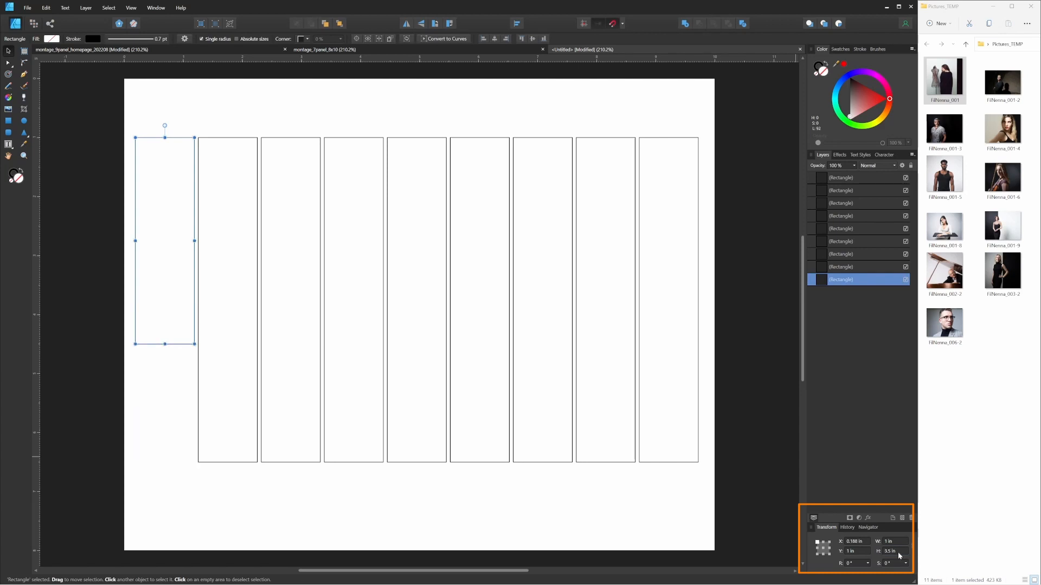
click(257, 403)
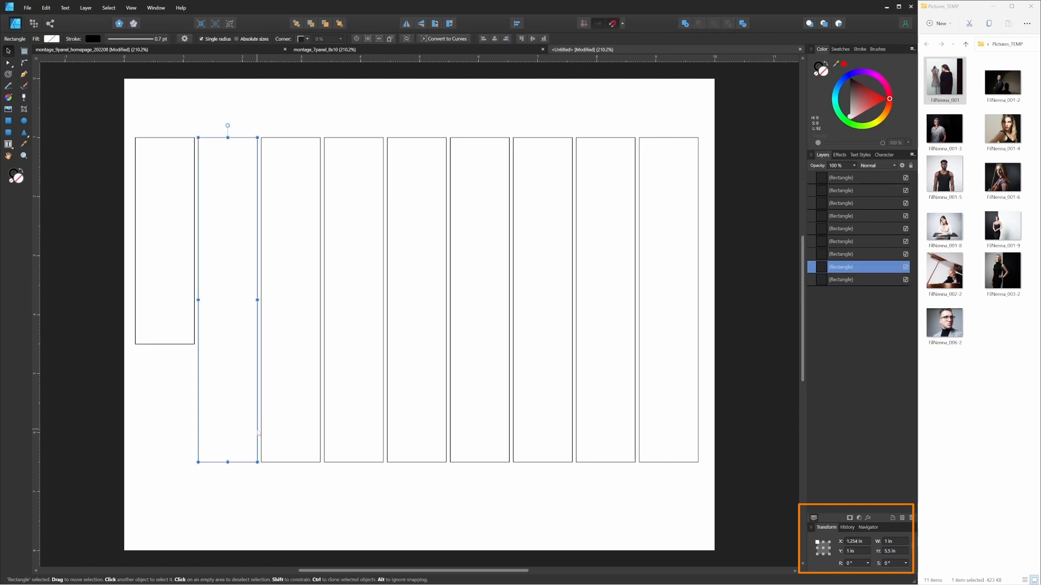
click(893, 553)
text(4.5)
key(Return)
Leave the third panel at full height and set the fourth panel's height to 5 in.
click(321, 403)
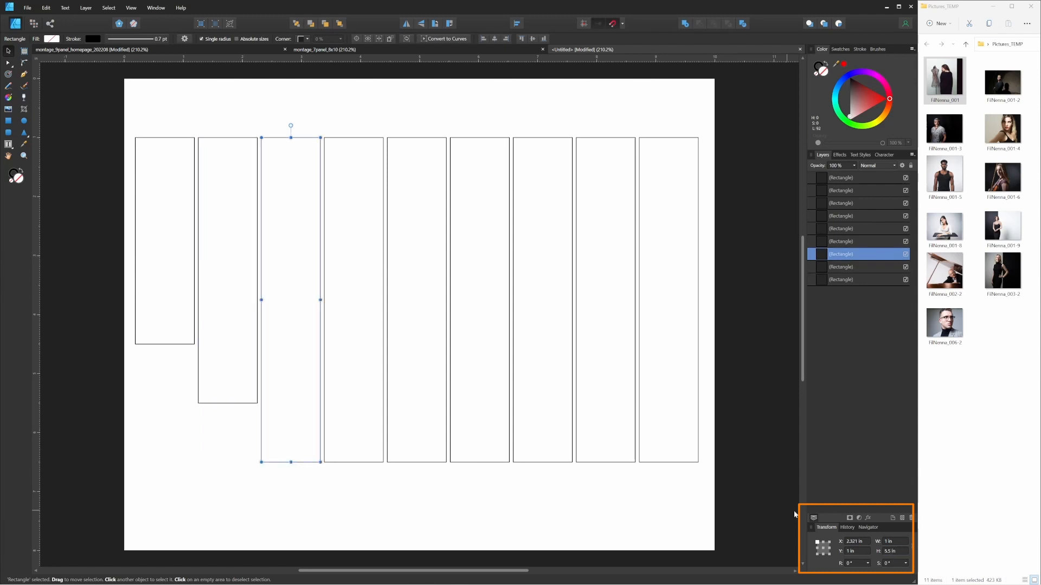
click(895, 552)
click(383, 407)
click(895, 551)
text(5)
key(Return)
Set the fifth panel's height to 3.5 in, the sixth and eighth to 4 in, and the seventh to 4.5 in.
click(446, 412)
click(894, 551)
text(3.5)
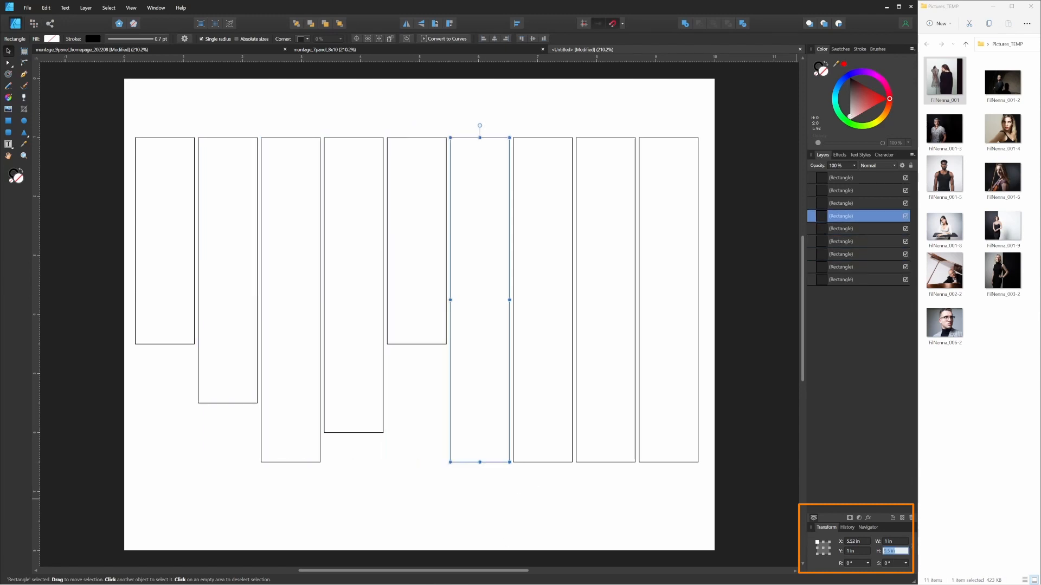
text(4)
key(Return)
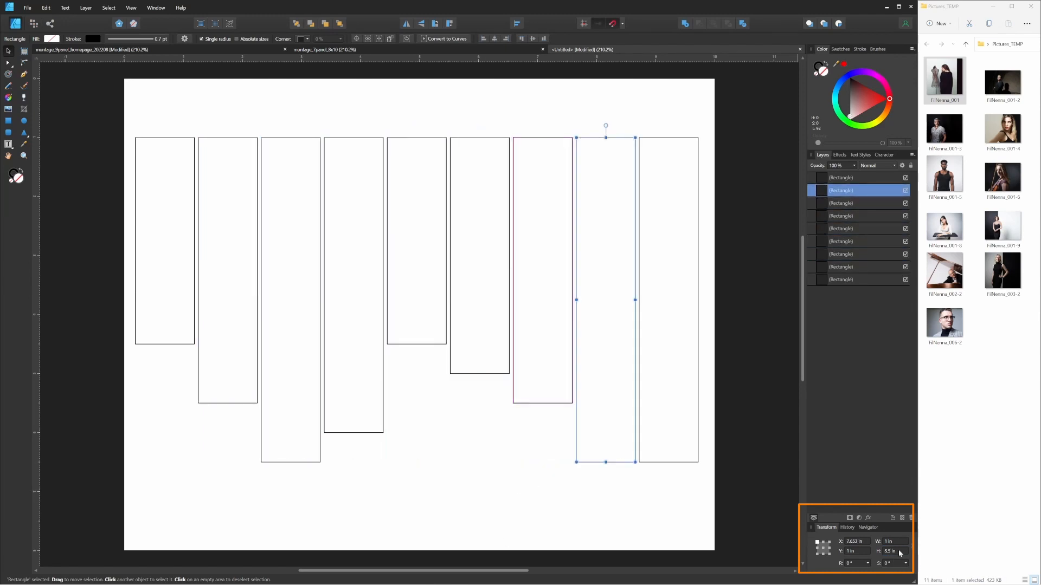
click(897, 552)
text(4)
key(Return)
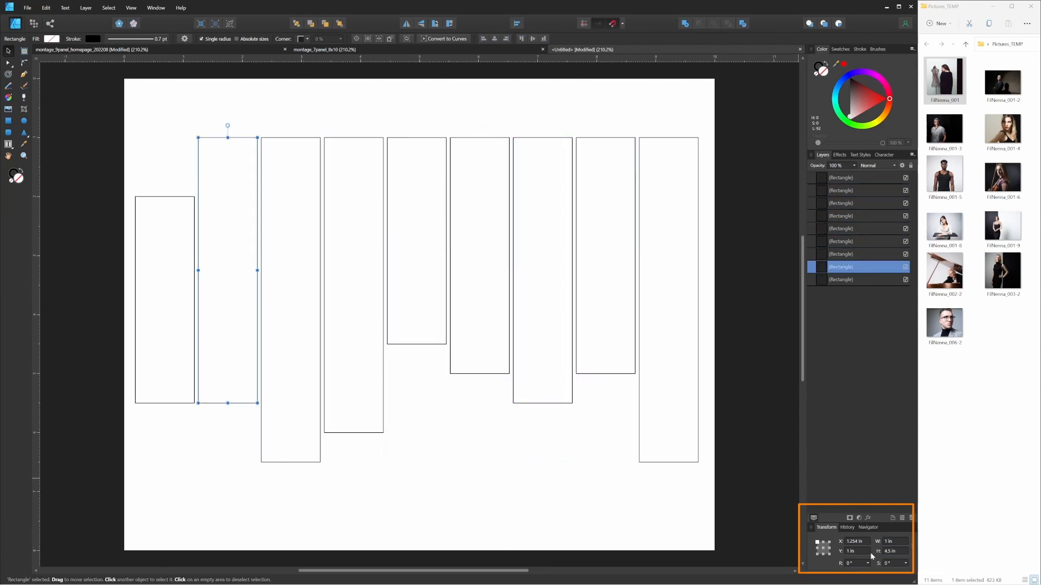
Move the second and fourth panels down to a Y position of 1.5 in.
click(857, 551)
text(1.5)
key(Return)
click(302, 462)
click(356, 433)
click(857, 551)
text(2)
key(Return)
text(1.25)
click(857, 551)
text(1.5)
key(Return)
Set the Y position of the fifth panel to 2 in, the seventh to 1.25 in and the eighth to 1.5 in.
click(431, 345)
click(857, 552)
text(2)
click(482, 374)
click(548, 403)
click(857, 551)
text(1.25)
key(Return)
click(620, 374)
click(857, 552)
text(1.5)
click(216, 129)
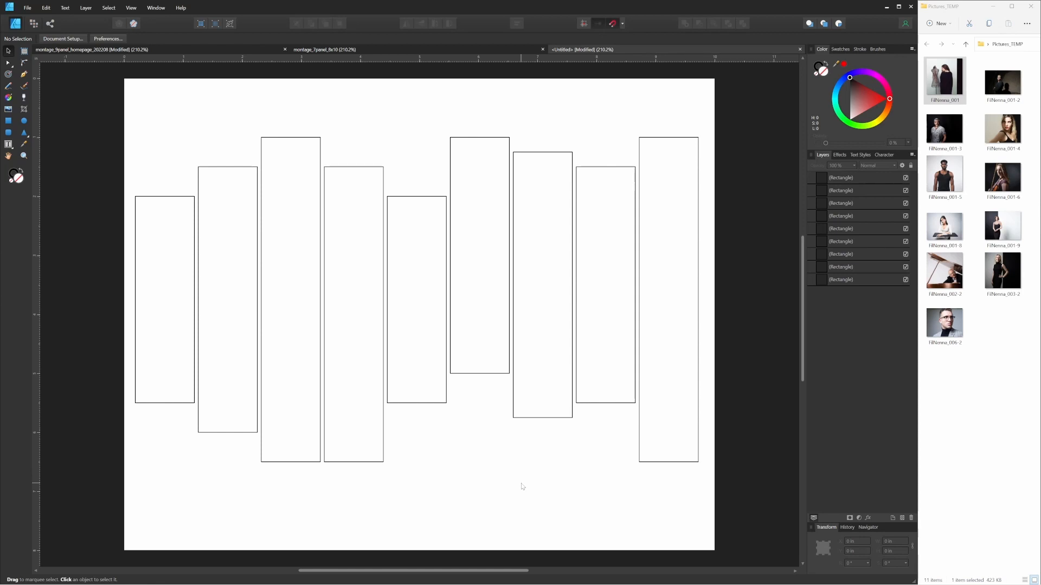
Draw a text frame about 2 in wide and 0.73 in high below the fifth and sixth panels and enter PORTRAITS.
click(8, 144)
drag(395, 430, 512, 473)
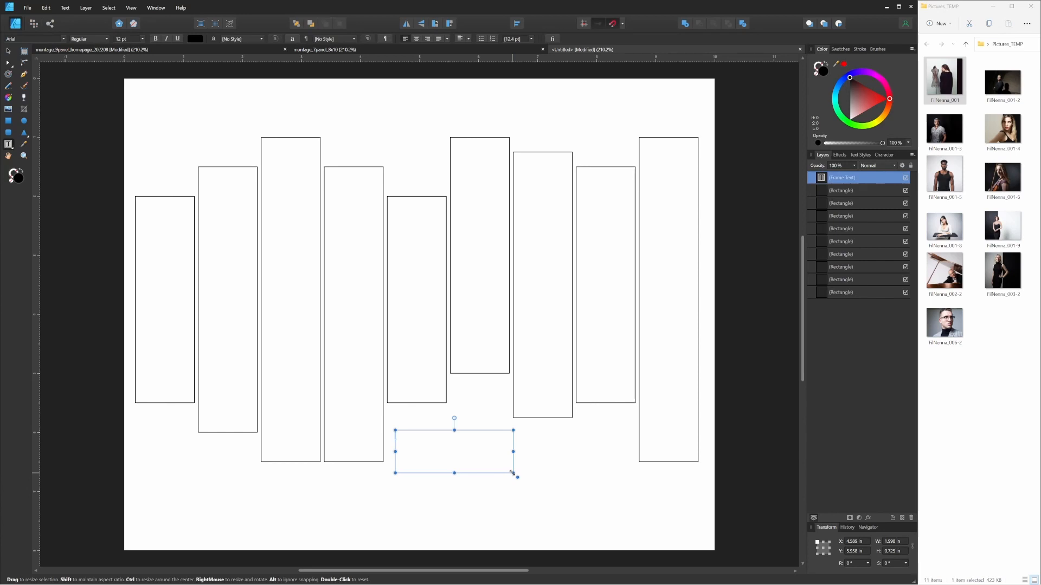
text(PORTRAITS)
Format the whole PORTRAITS text in Montserrat at 36 pt.
key(ctrl+a)
click(52, 39)
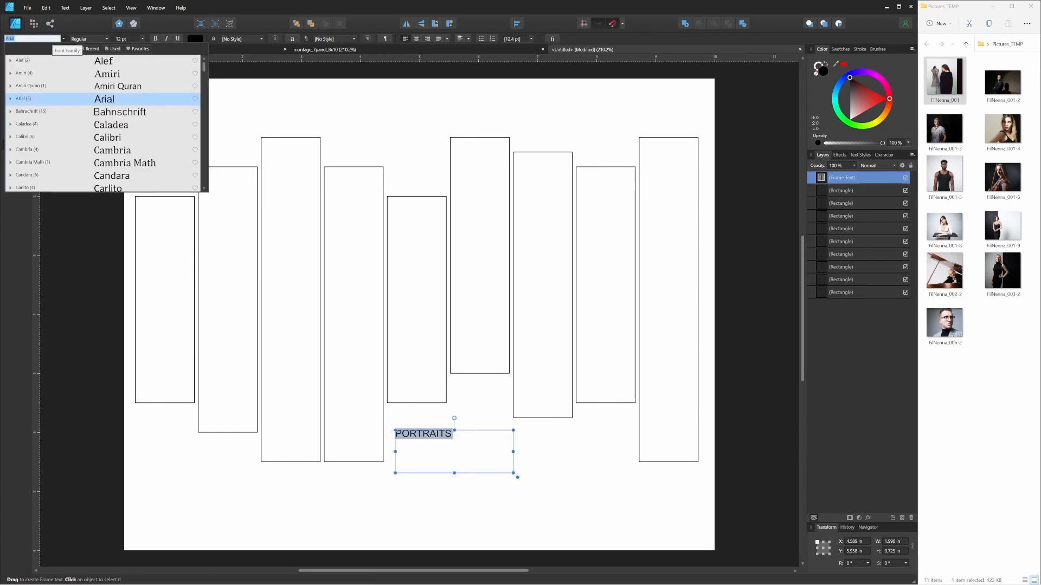
text(mont)
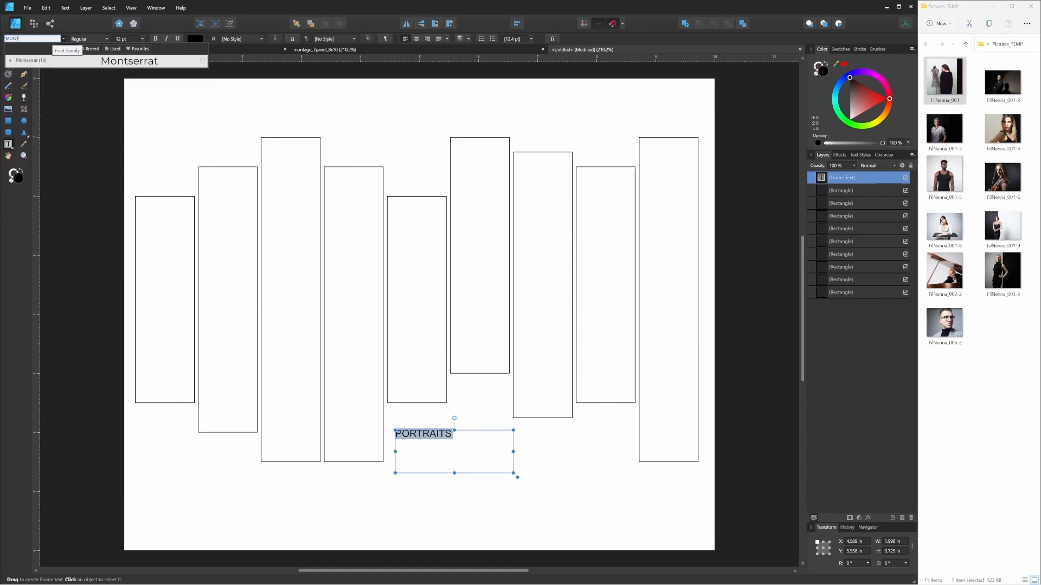
key(Return)
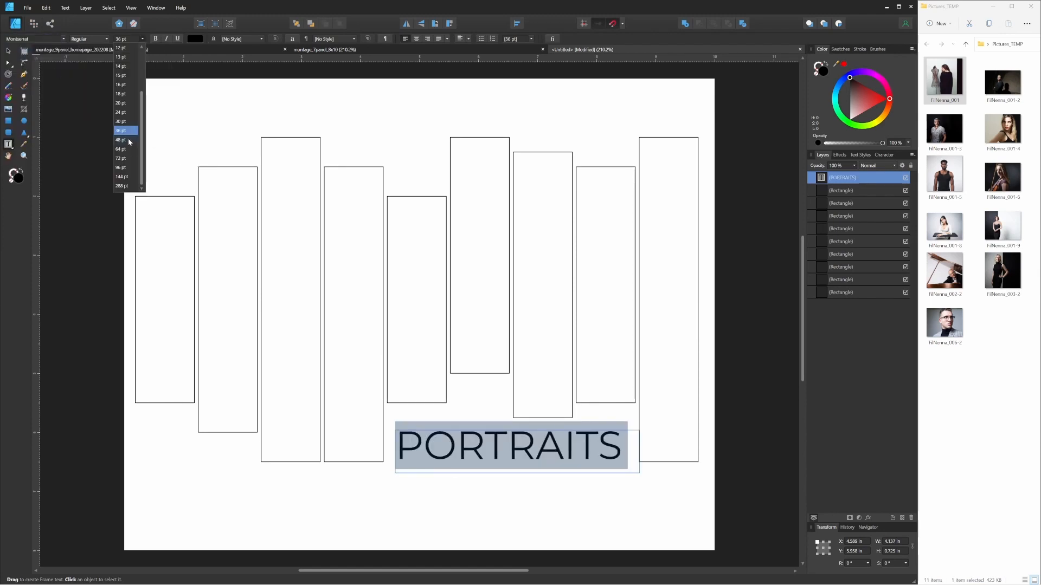
key(Escape)
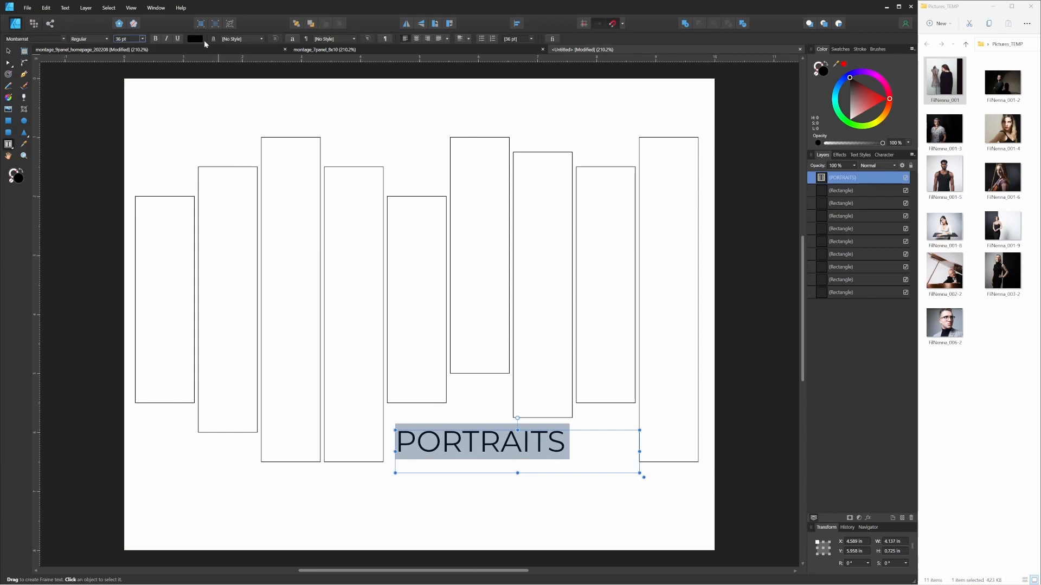
Colour the PORTRAITS text orange with HSL values of hue 29, saturation 100 and lightness 50.
click(195, 38)
click(156, 67)
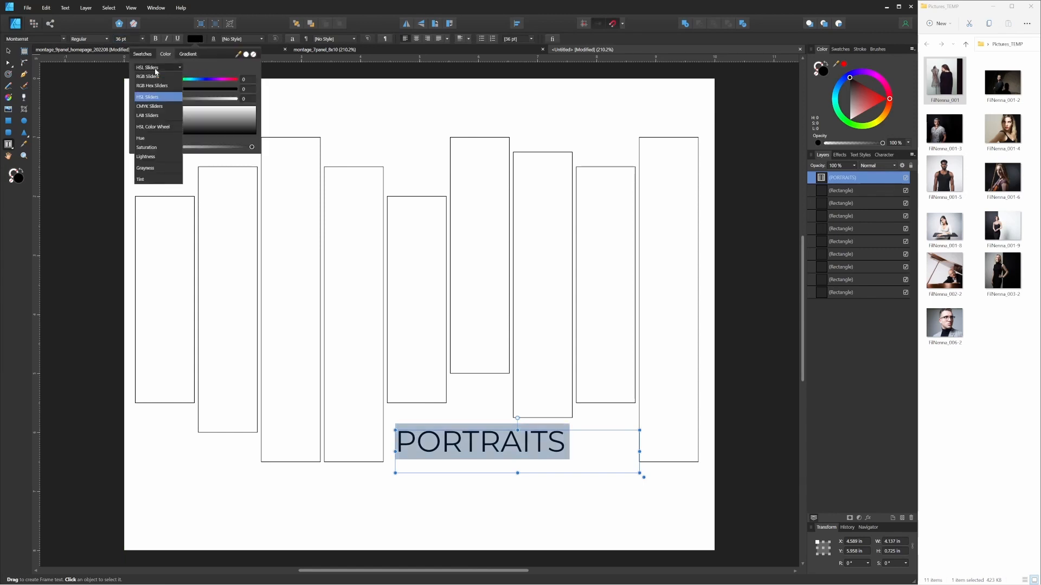
click(157, 97)
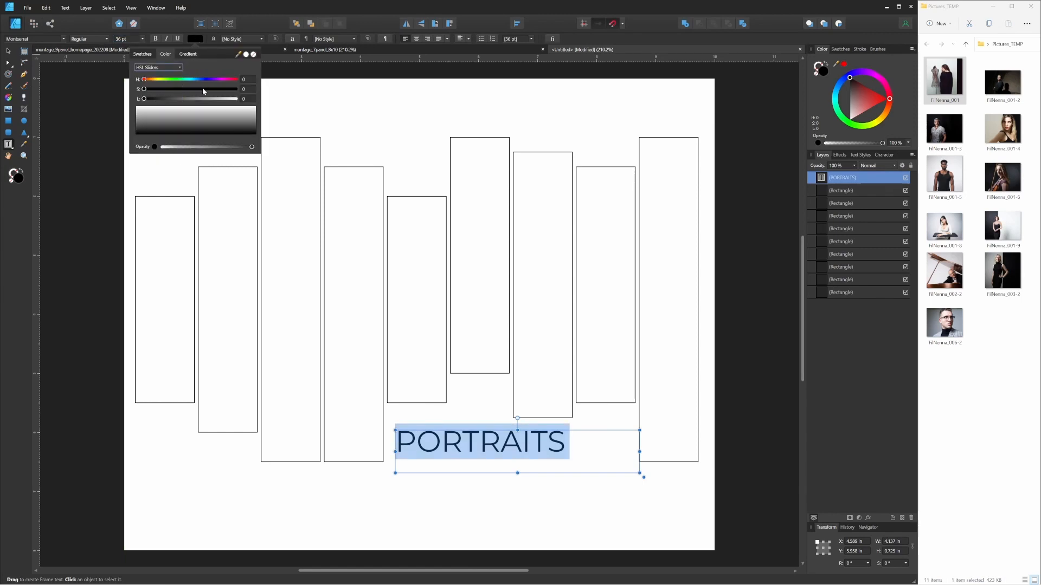
click(247, 80)
text(29)
key(Tab)
text(100)
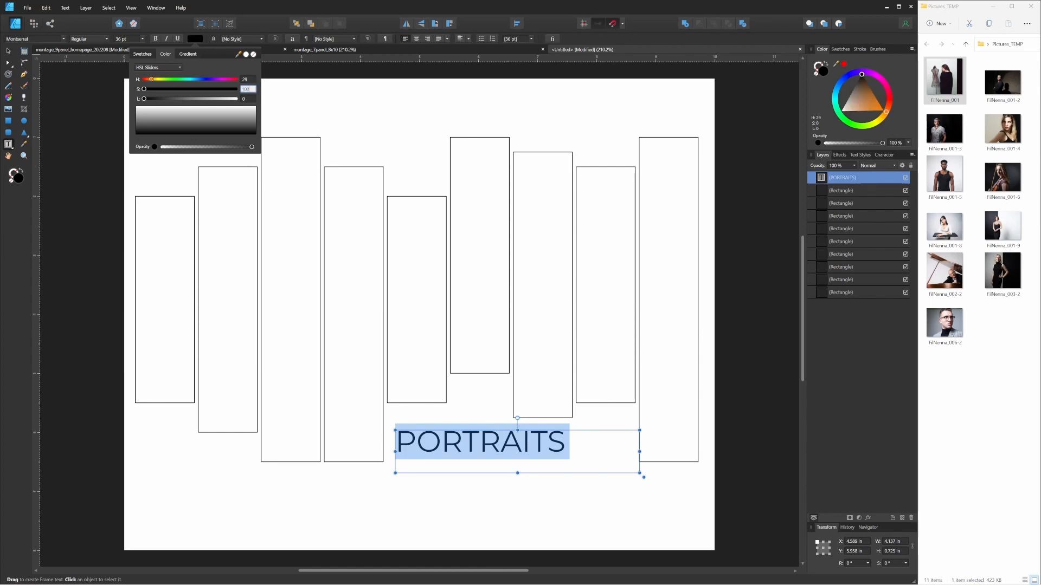
key(Tab)
text(50)
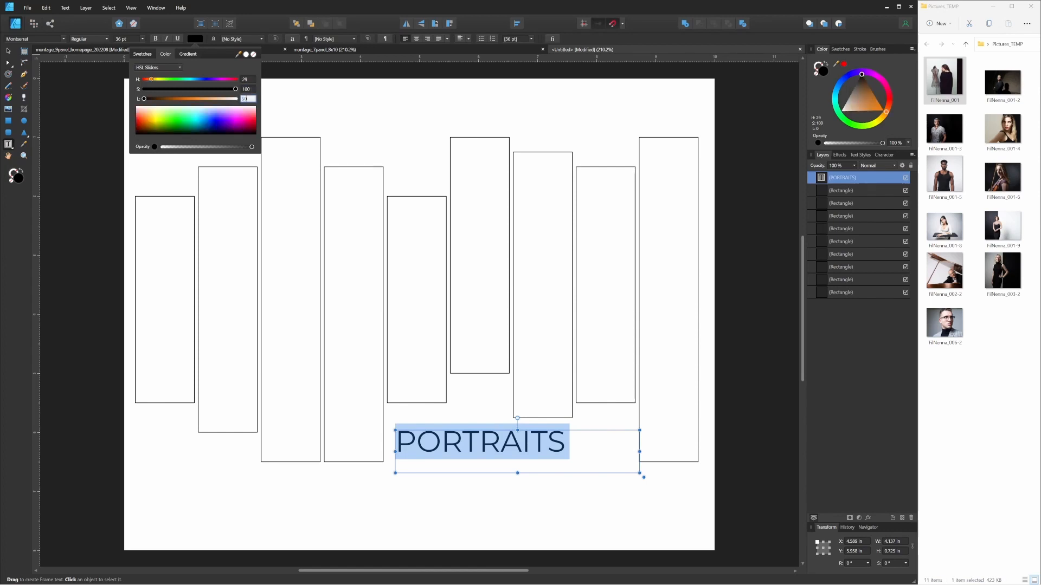
key(Tab)
click(423, 452)
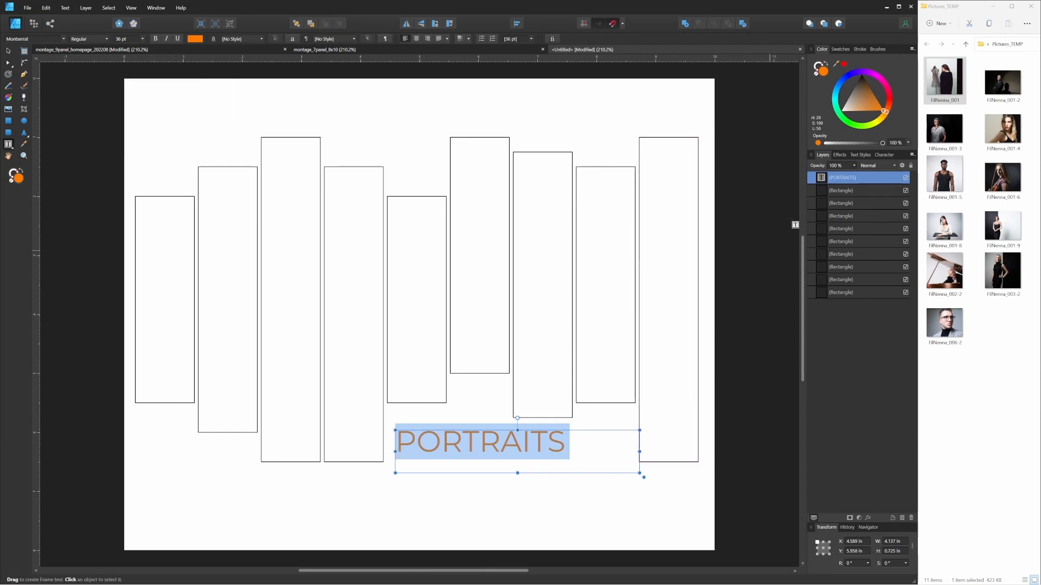
Try tracking values of 200‰ and 400‰ on the PORTRAITS text and settle on 325‰.
click(884, 154)
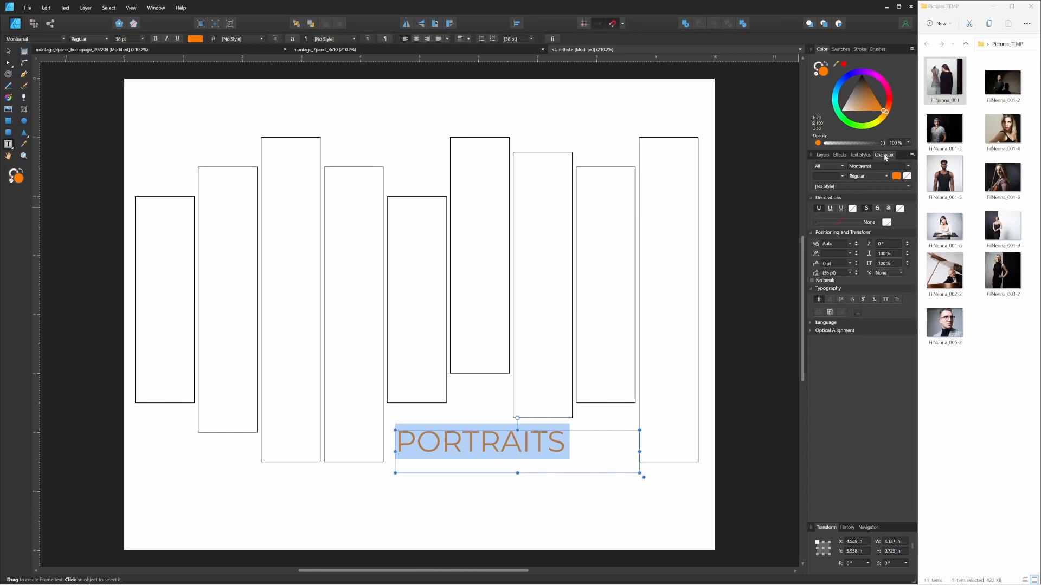
click(829, 254)
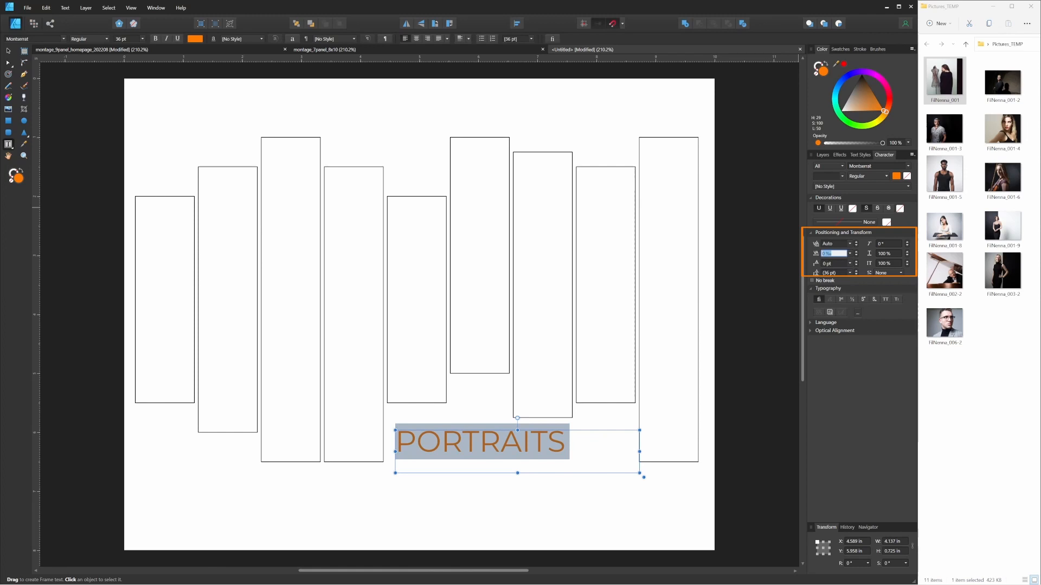
text(200)
key(Return)
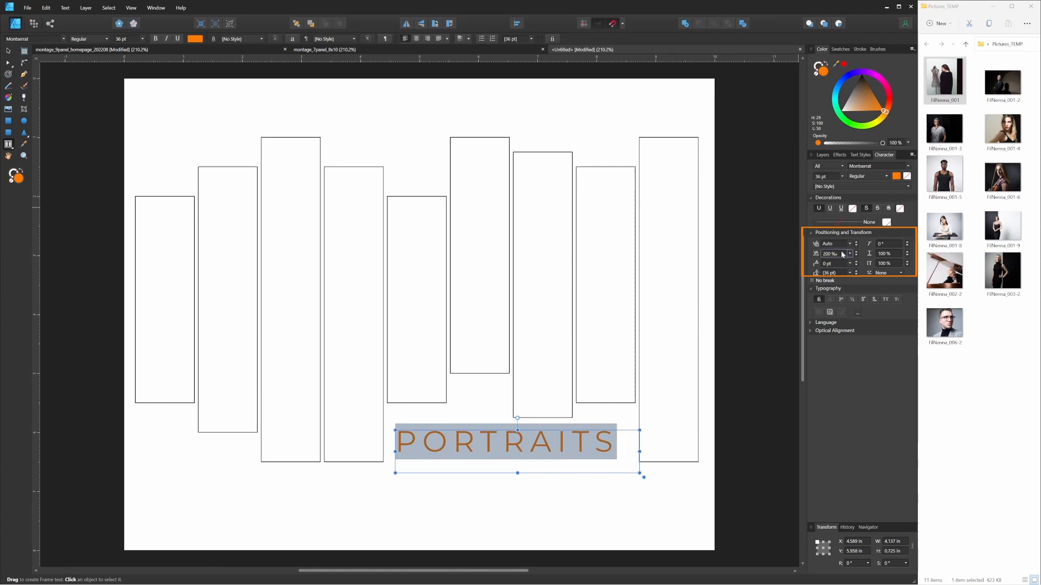
click(842, 254)
text(400)
key(Return)
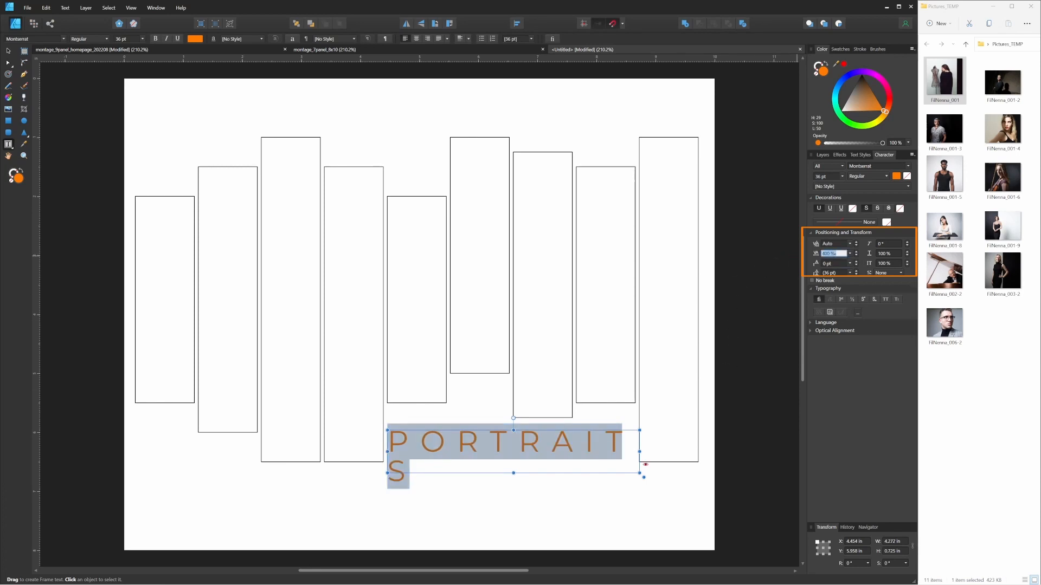
text(325)
key(Return)
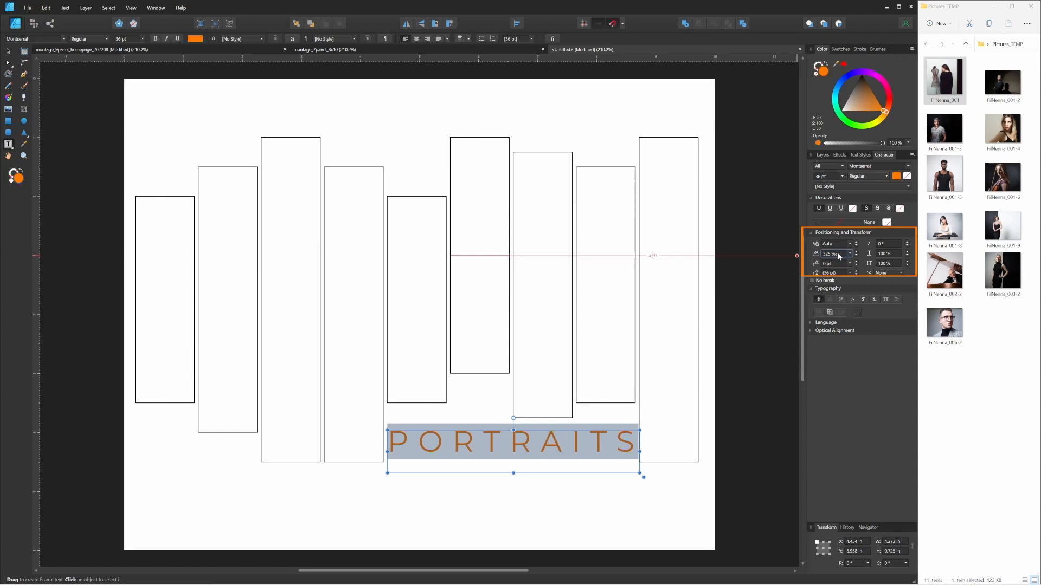
Give all nine panels and the title an outer shadow with about 40% opacity, 10.9 px radius and 7.9 px offset.
click(9, 51)
click(140, 91)
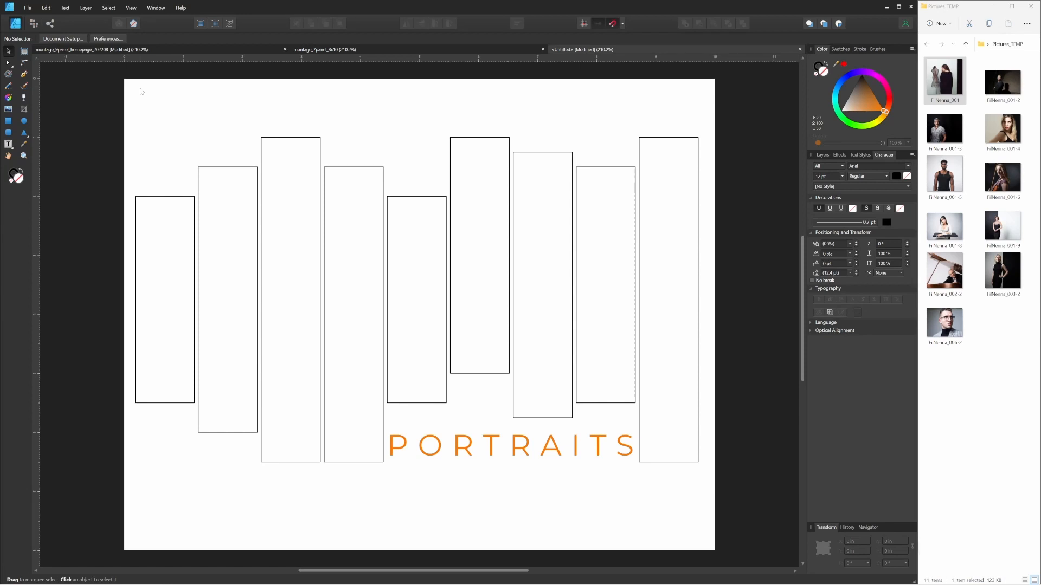
drag(97, 76, 748, 515)
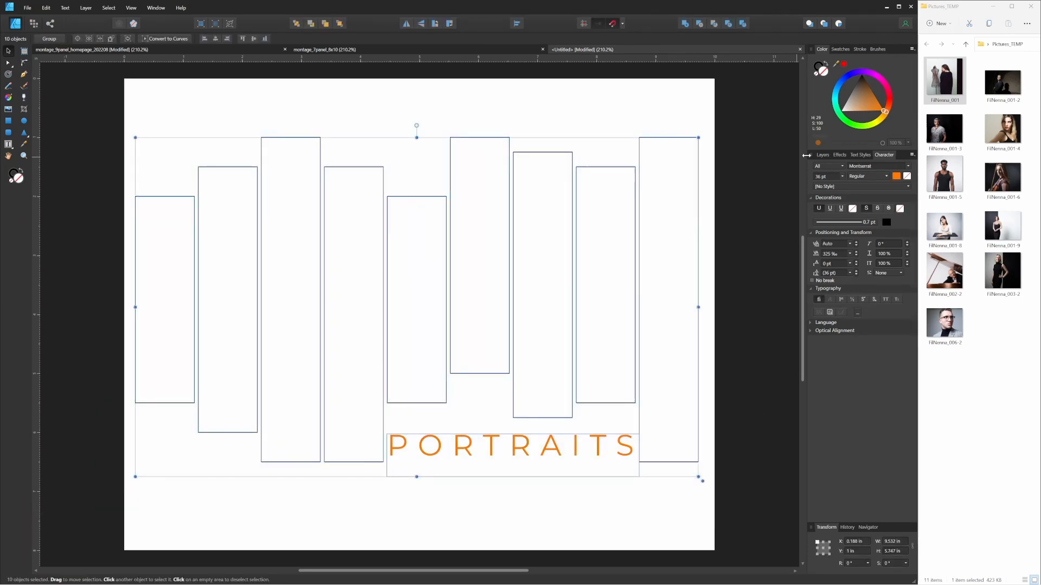
click(840, 156)
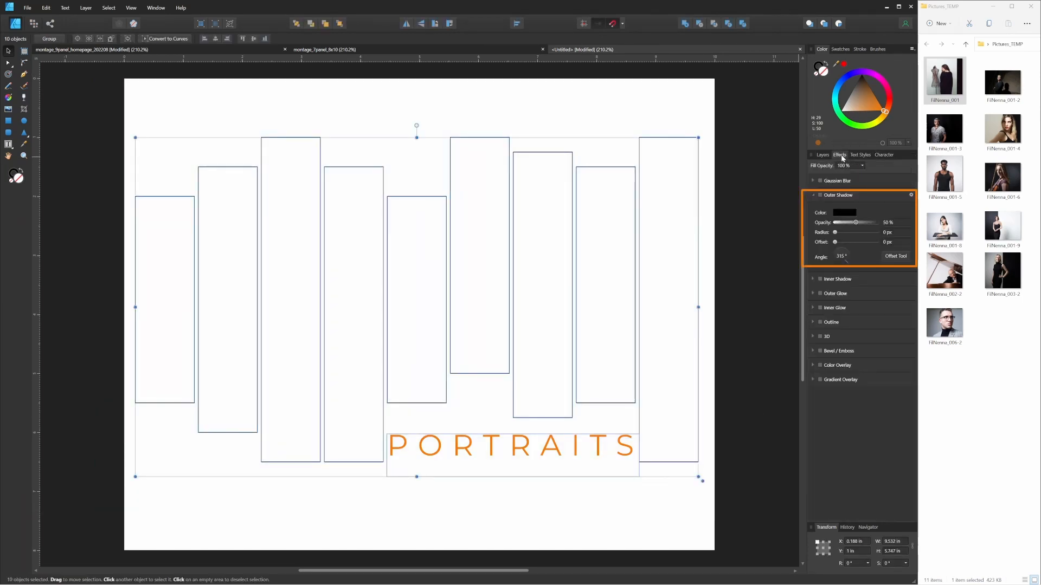
click(820, 195)
drag(835, 232, 845, 234)
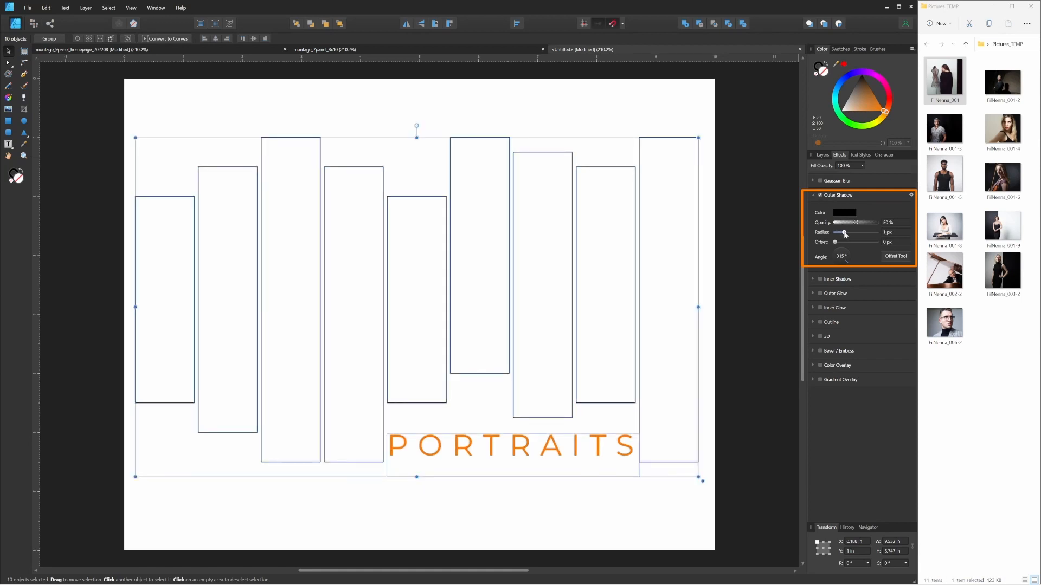
drag(835, 242, 852, 225)
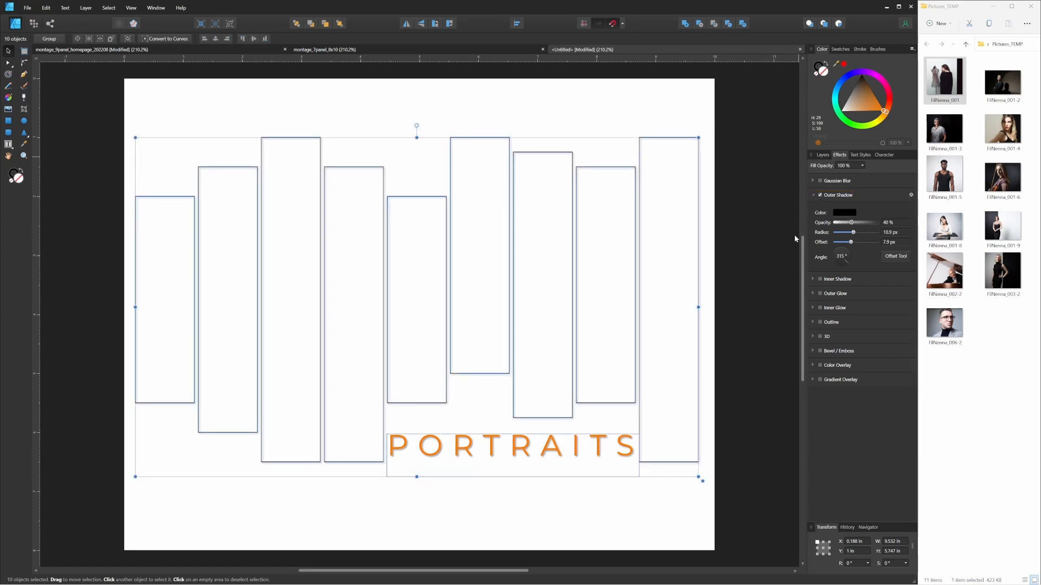
click(760, 248)
Place the photo ending in 002-2 over the first panel and nest it inside that panel's rectangle layer.
click(824, 156)
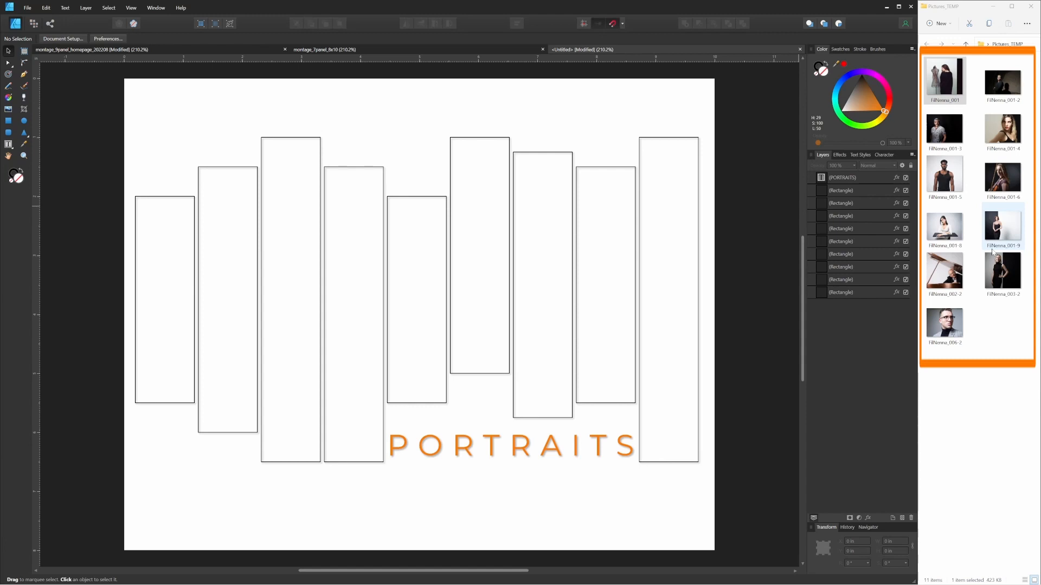
drag(954, 279, 153, 289)
drag(332, 450, 196, 314)
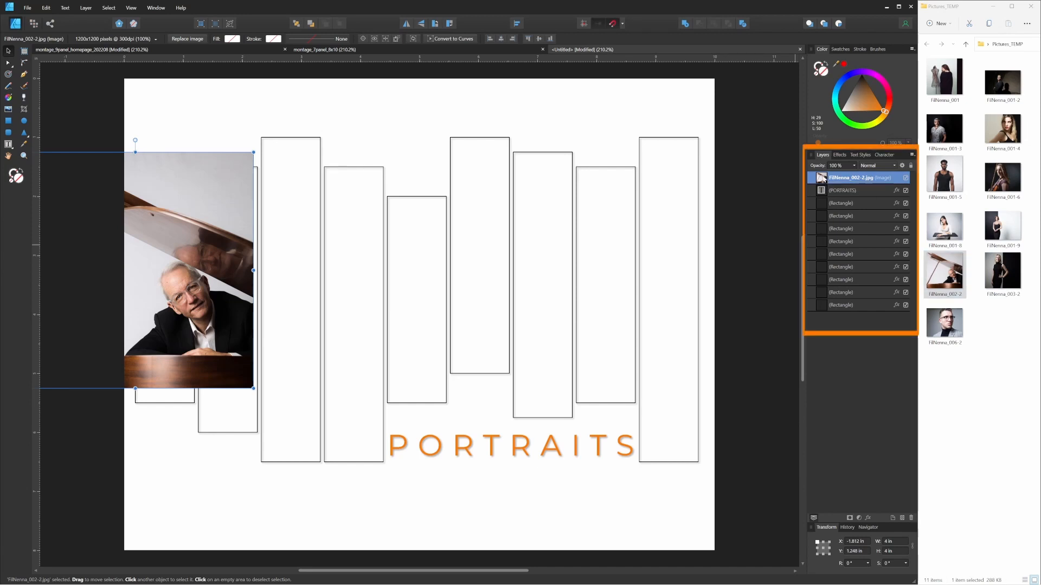
drag(828, 190, 838, 310)
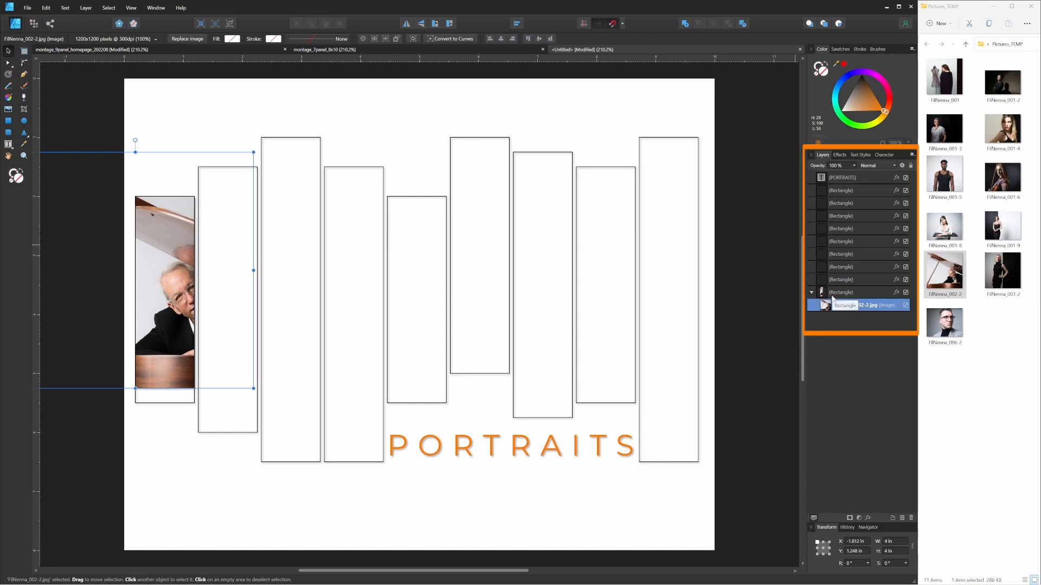
click(141, 112)
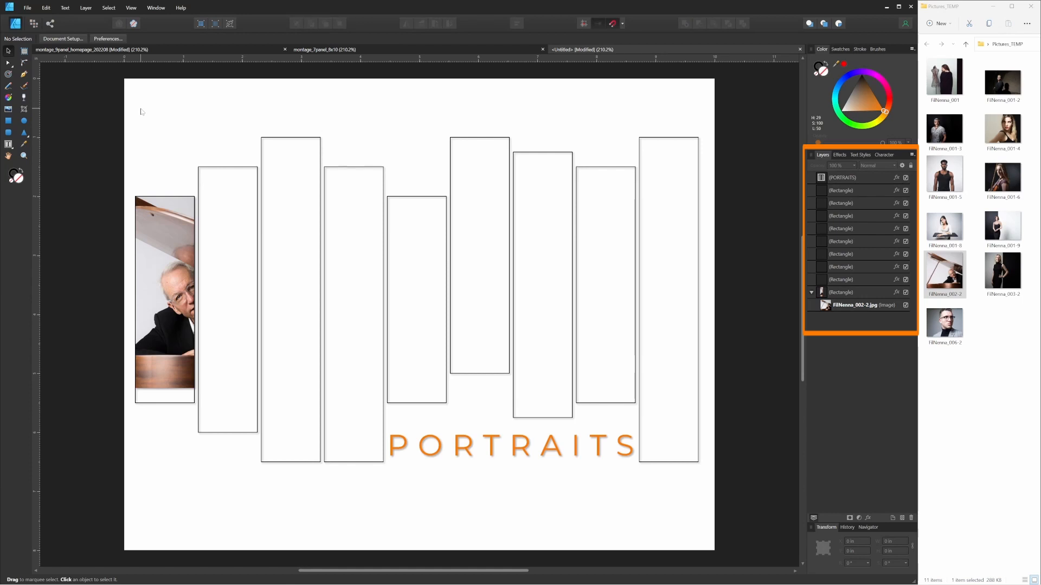
Select the nested 002-2 photo and scale and reposition it so the man's face is framed and the first panel is filled.
click(159, 245)
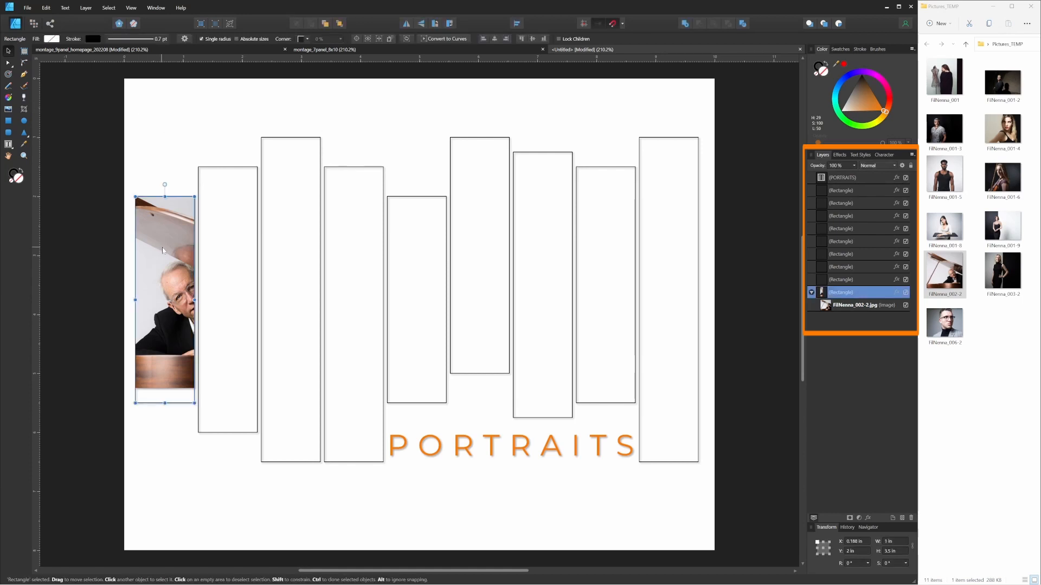
mouse_move(162, 251)
mouse_down()
mouse_move(154, 230)
mouse_move(222, 217)
mouse_move(189, 264)
mouse_move(177, 242)
mouse_move(163, 250)
mouse_up()
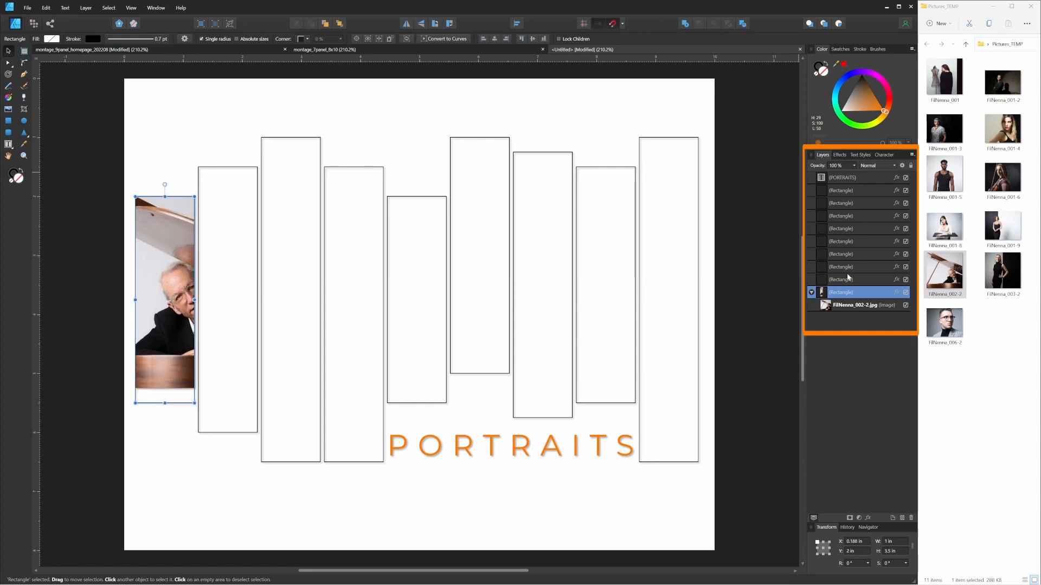
click(828, 309)
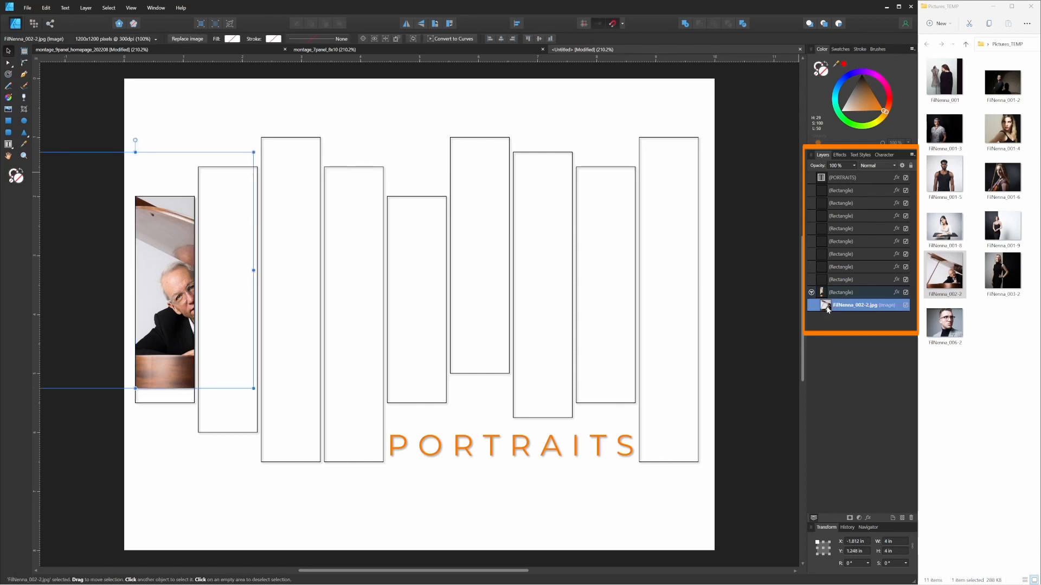
drag(163, 295, 140, 269)
drag(230, 357, 277, 404)
drag(184, 319, 157, 320)
drag(250, 120, 274, 96)
drag(189, 325, 162, 325)
drag(246, 95, 257, 85)
drag(169, 378, 165, 379)
click(764, 111)
Try the photo ending in 006-2 clipped inside the second panel and enlarged to the panel's full height, and delete it.
drag(945, 336, 151, 163)
drag(822, 180, 859, 297)
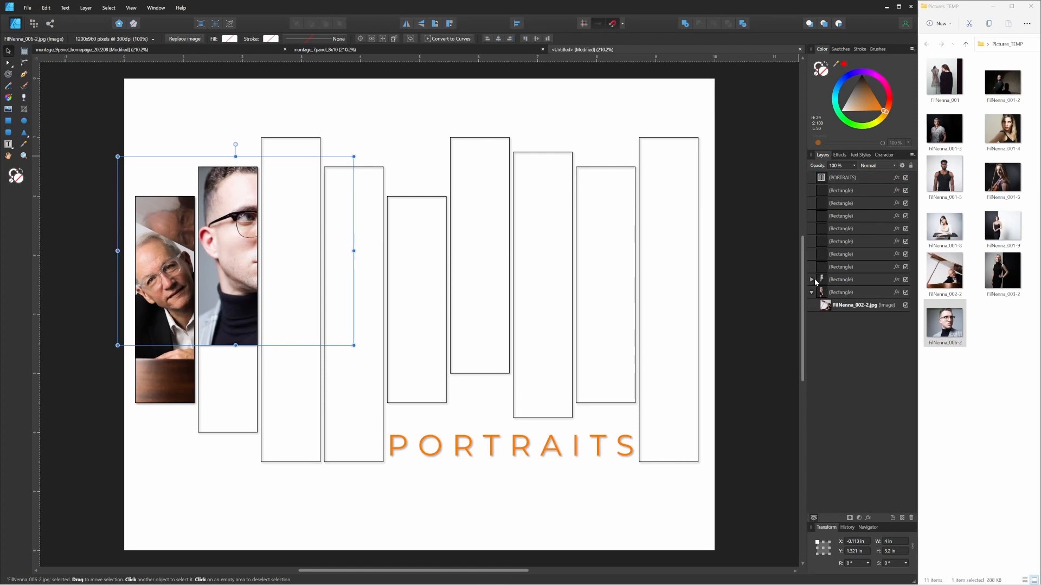
click(812, 279)
drag(354, 345, 474, 442)
drag(240, 326, 149, 330)
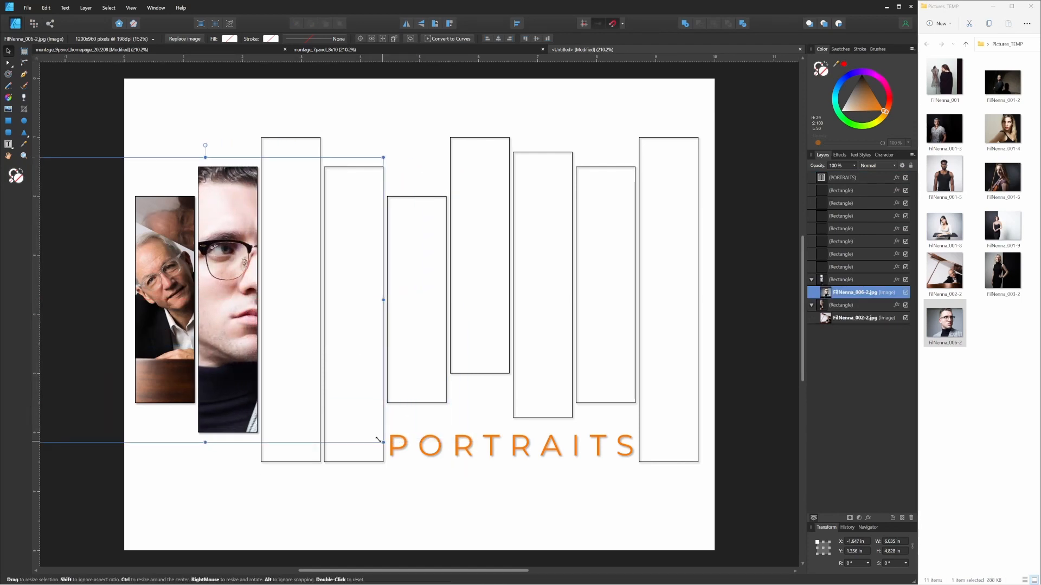
drag(378, 440, 350, 417)
drag(233, 347, 234, 357)
drag(350, 426, 358, 432)
drag(239, 351, 236, 351)
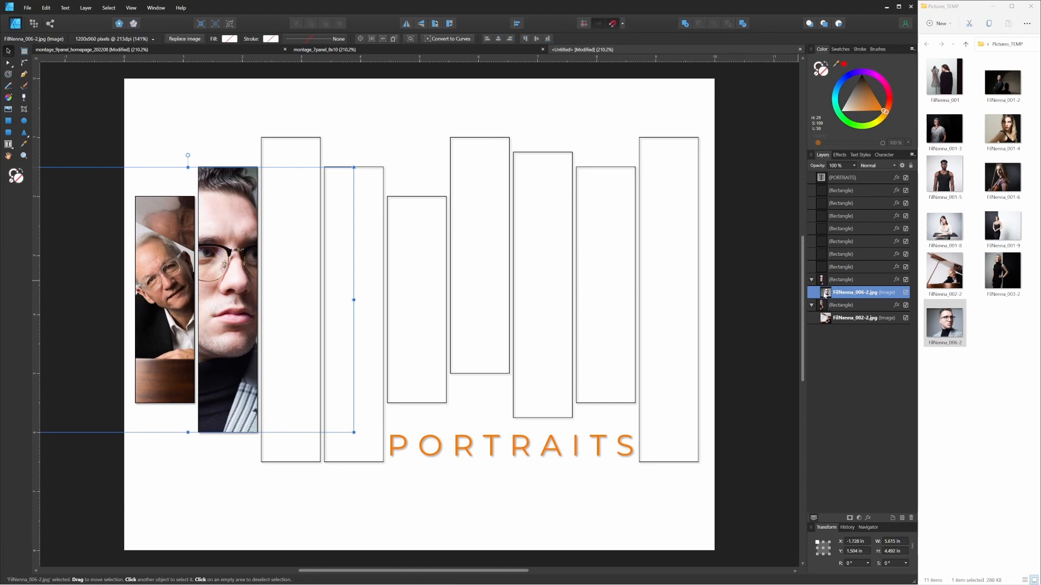
key(Delete)
Place the photo ending in 001-8 over the second panel, enlarge it to about 6 in wide and nest it in that rectangle.
drag(944, 226, 214, 260)
drag(361, 348, 251, 260)
drag(337, 343, 457, 434)
drag(376, 379, 331, 374)
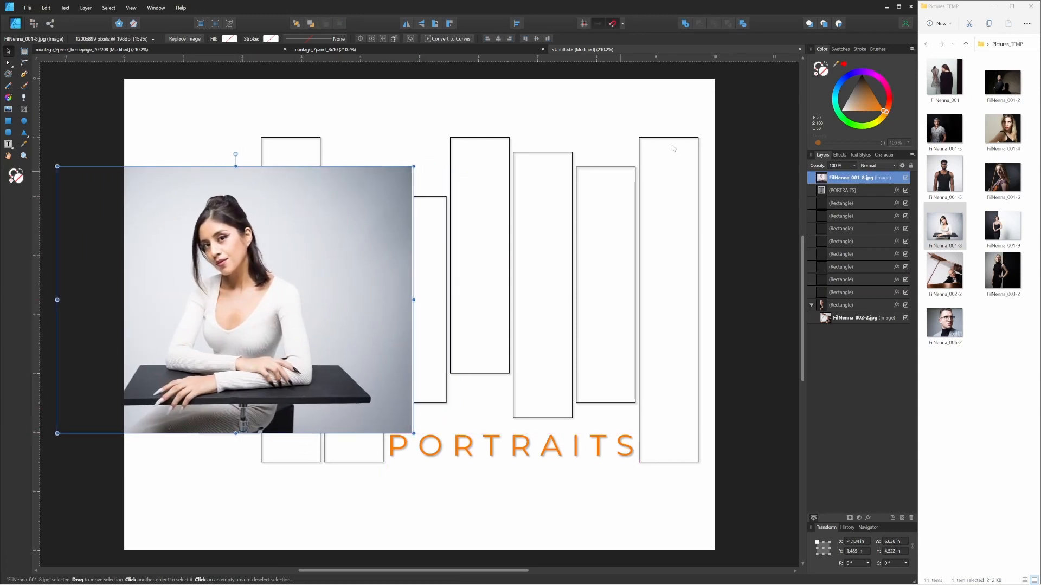
drag(862, 177, 838, 280)
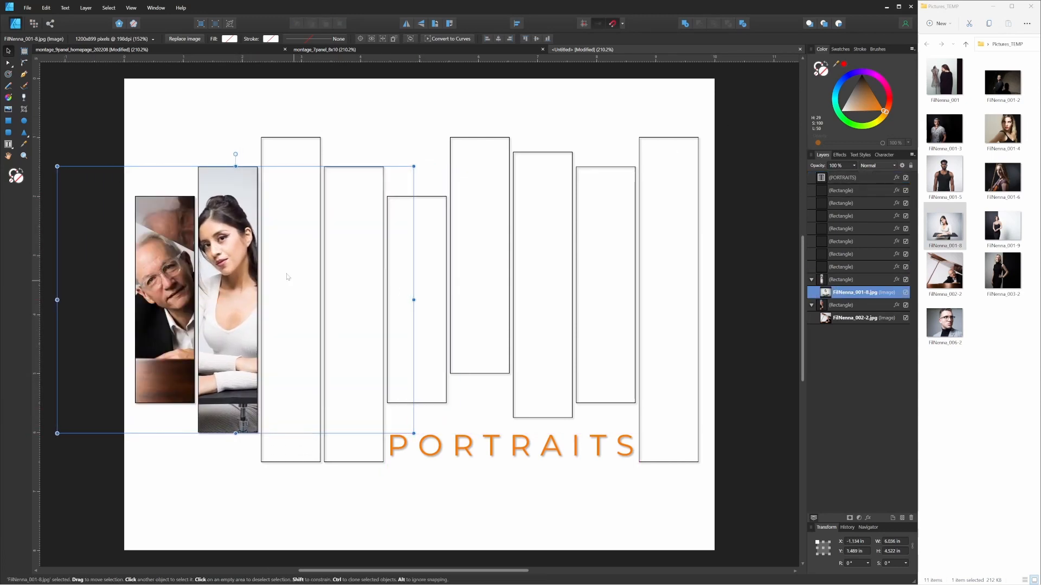
Rotate the 001-8 photo to 4.1°, enlarge it to about 7.9 in wide and position the woman's face within the second panel.
drag(413, 166, 446, 142)
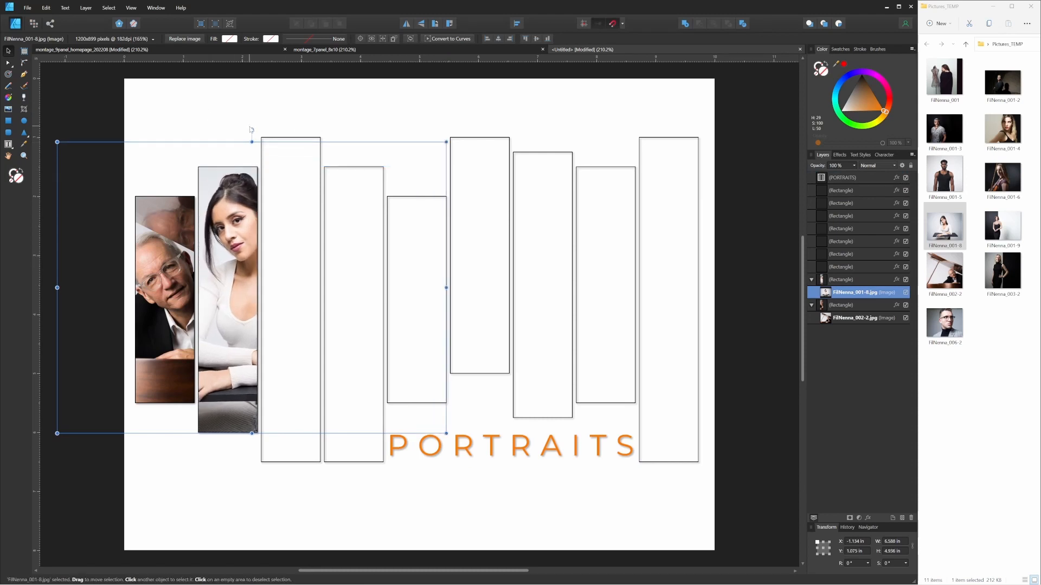
drag(251, 130, 240, 131)
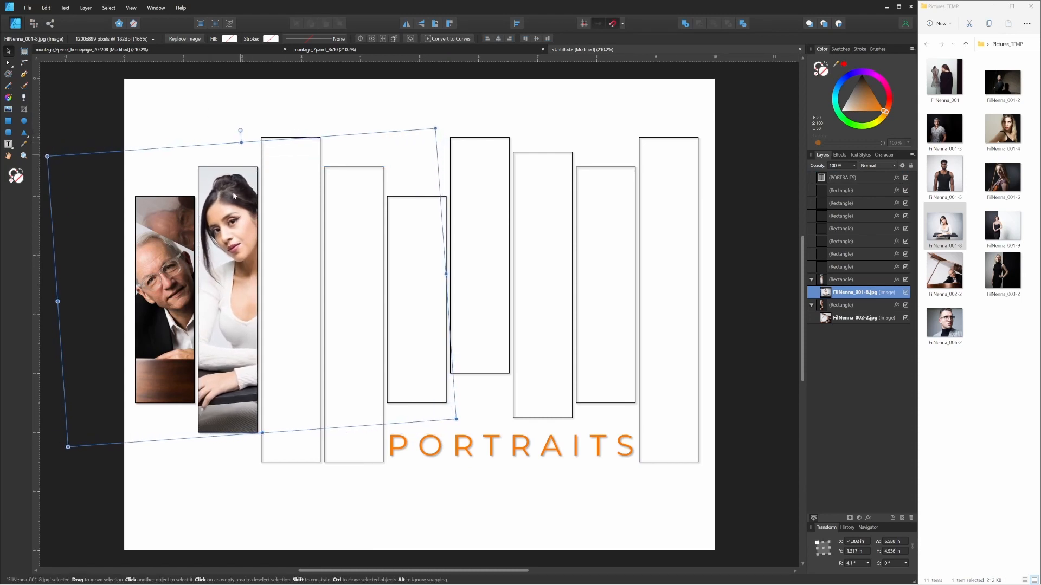
drag(227, 248, 221, 242)
drag(450, 413, 513, 453)
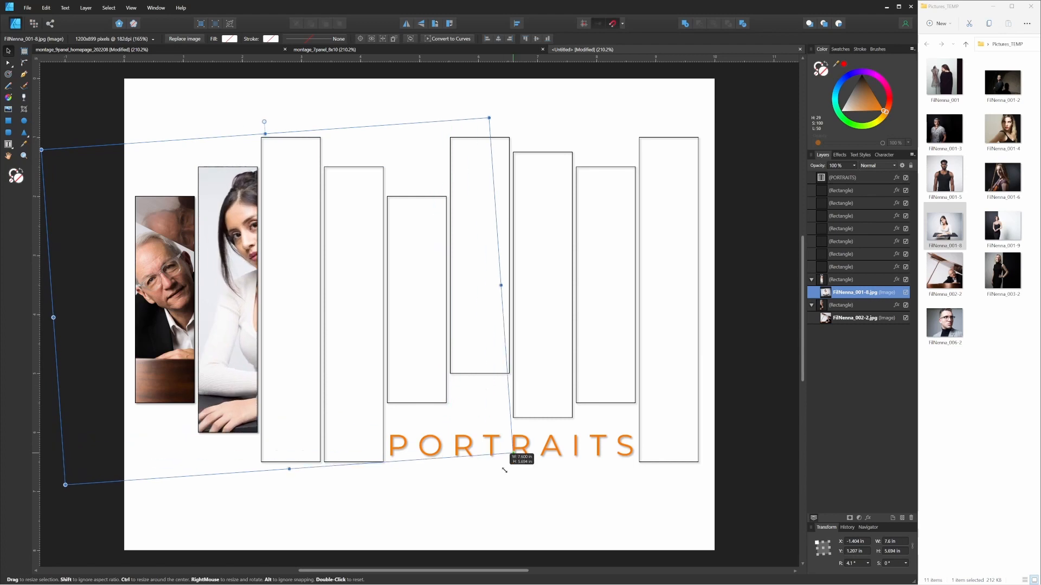
drag(229, 328, 204, 327)
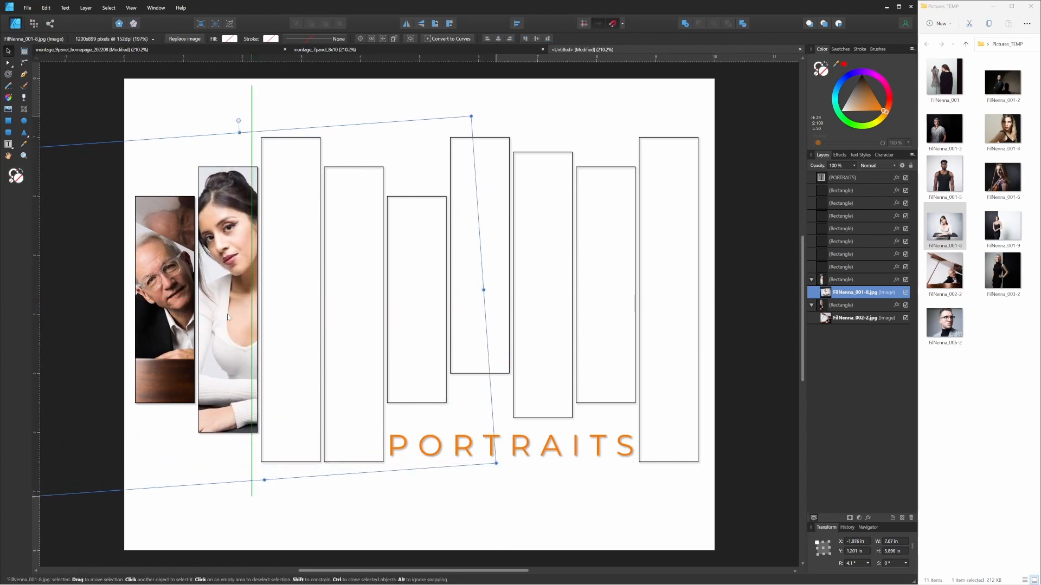
click(494, 504)
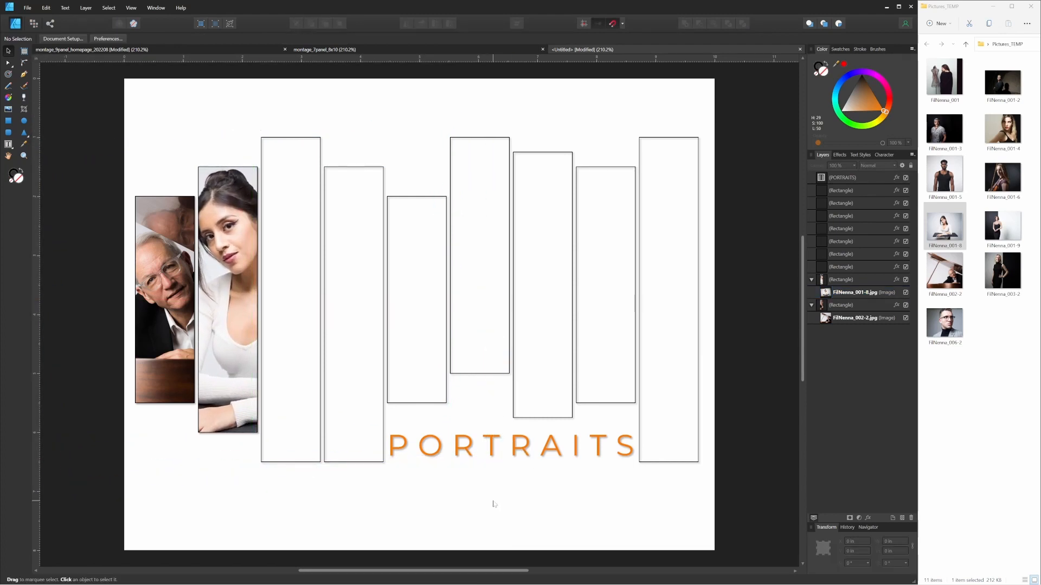
Fill panel three with photo 001-9, nine with 001, eight with 001-4, seven with 001-6 and six with 001-5, clipped and scaled to fit.
drag(1003, 225, 365, 314)
drag(945, 77, 673, 255)
drag(1003, 129, 605, 282)
drag(1002, 178, 542, 282)
drag(944, 174, 479, 255)
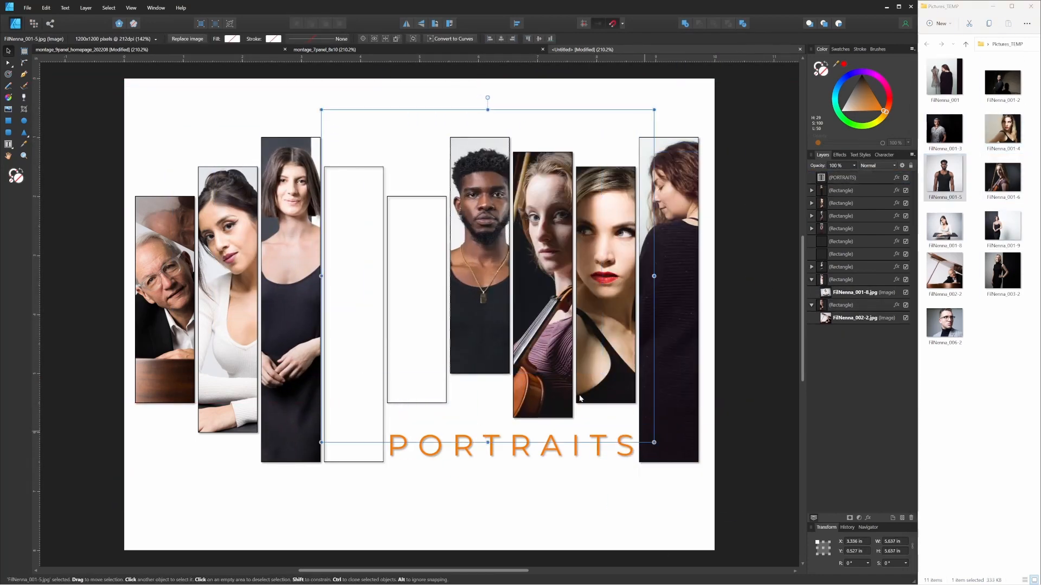
Clip photo 001-3 into the fifth panel and photo 001-2 into the fourth, sizing them to fill their rectangles.
drag(944, 129, 522, 270)
drag(850, 178, 843, 259)
drag(1003, 82, 313, 235)
drag(850, 178, 843, 267)
drag(458, 334, 663, 465)
click(749, 224)
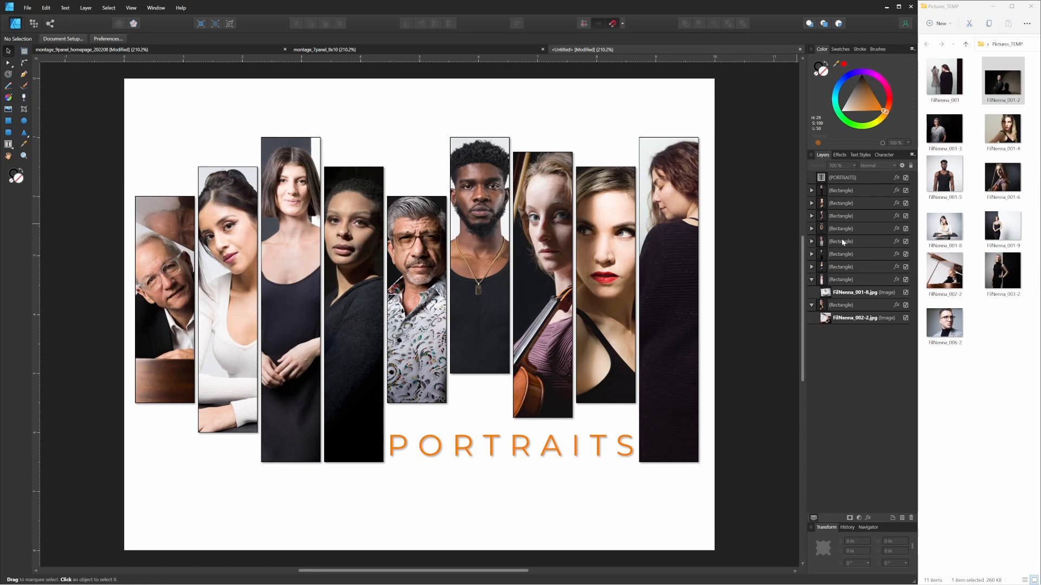
Apply a Brightness / Contrast adjustment to photo 001-9 in the third panel with brightness at -23%.
click(811, 266)
click(825, 280)
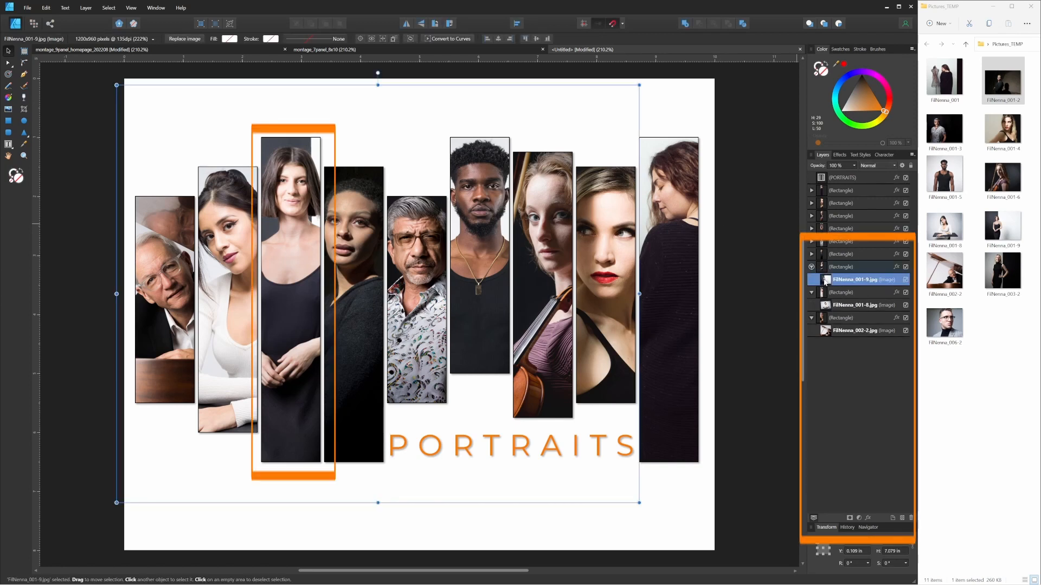
click(858, 518)
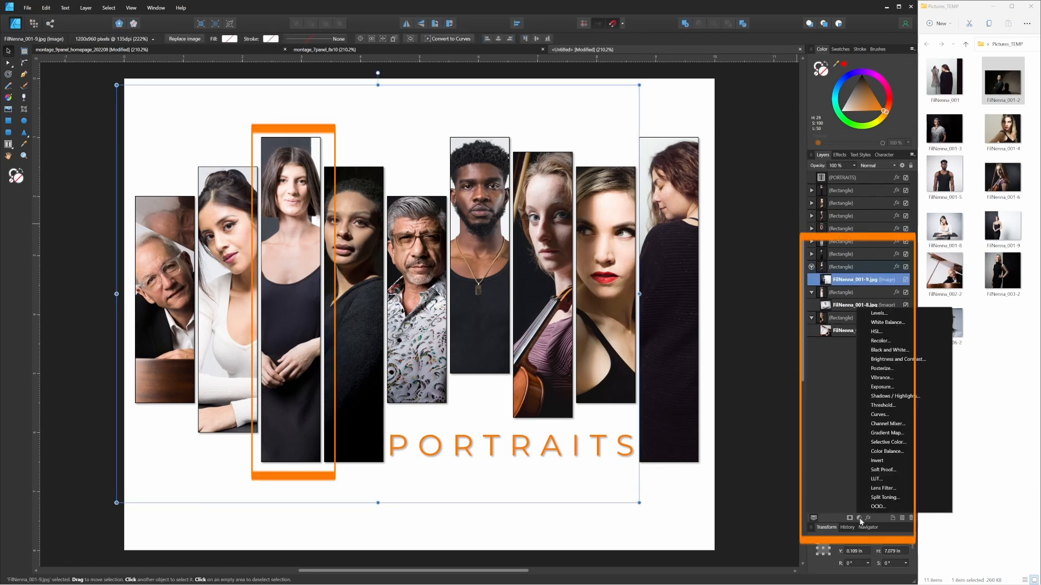
click(908, 359)
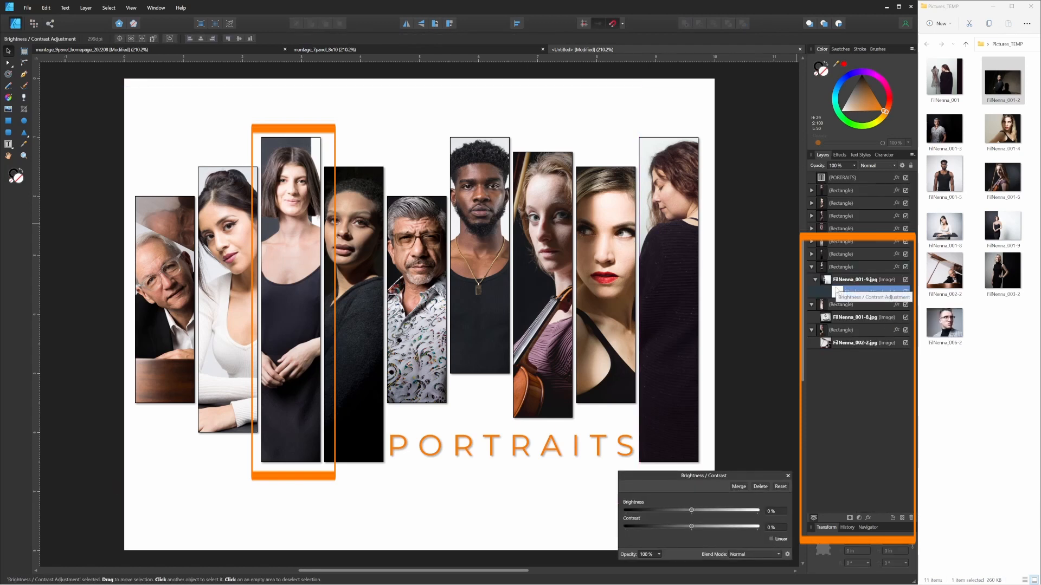
drag(692, 511, 683, 512)
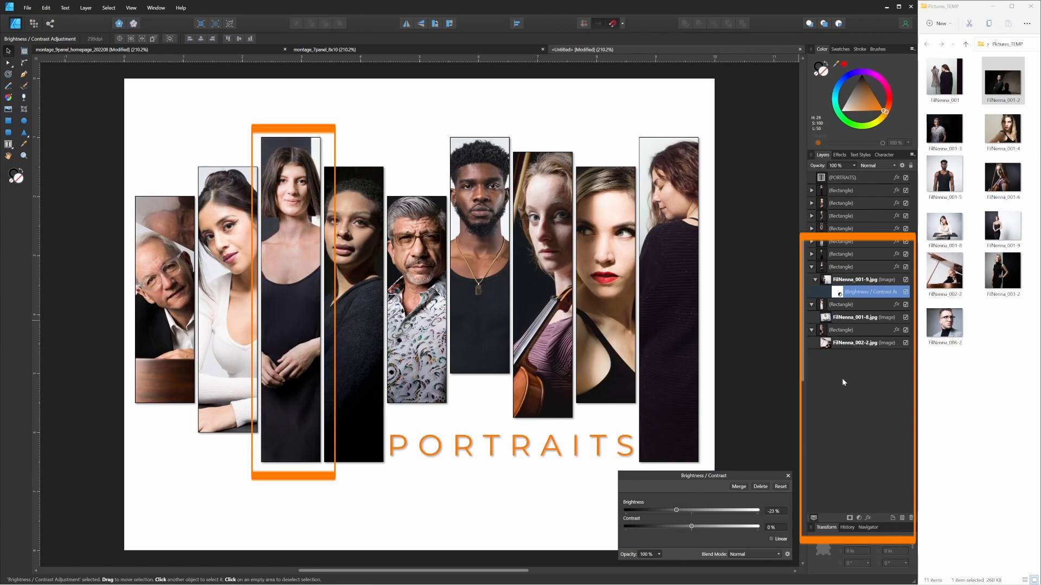
click(815, 279)
key(ctrl+d)
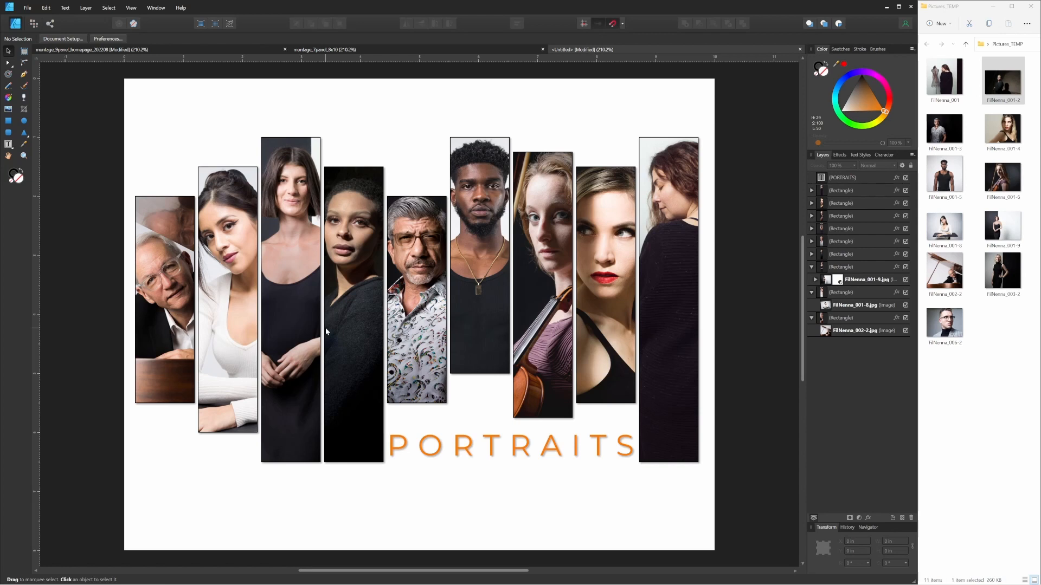
Draw a rectangle about 1 x 1.53 in over the bottom of the third panel and fill it with a black linear gradient.
click(9, 122)
drag(261, 372, 321, 462)
click(52, 39)
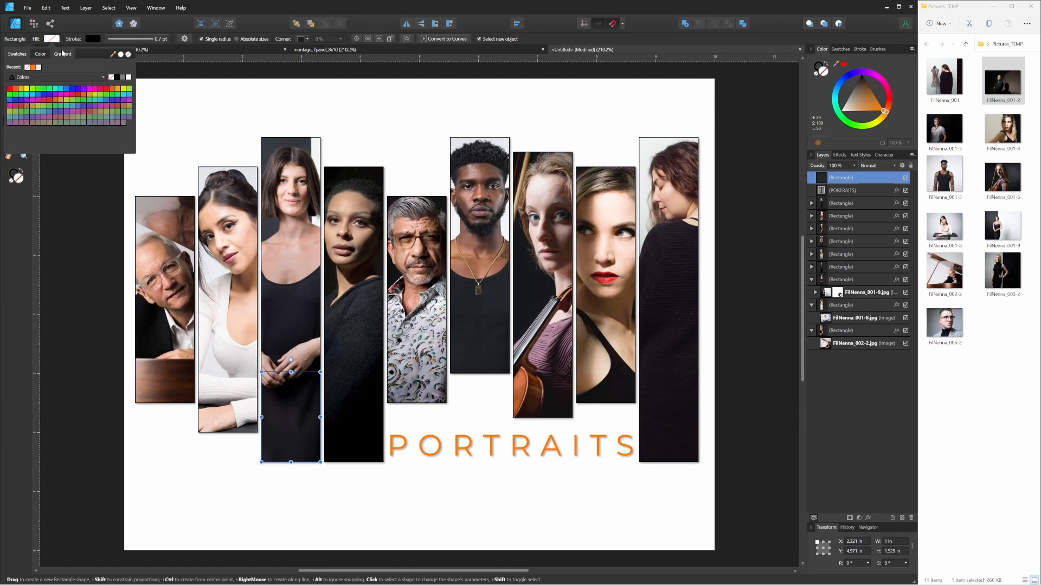
click(63, 54)
click(42, 111)
drag(42, 158, 11, 161)
click(121, 133)
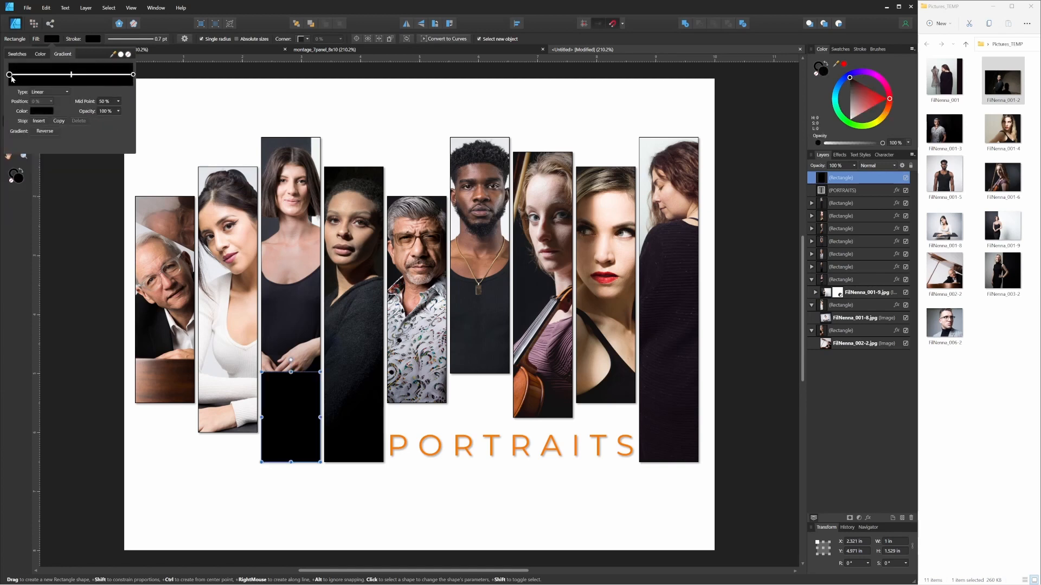
Fade the gradient's first stop to 0% opacity and remove the rectangle's stroke.
click(118, 111)
drag(119, 120, 54, 125)
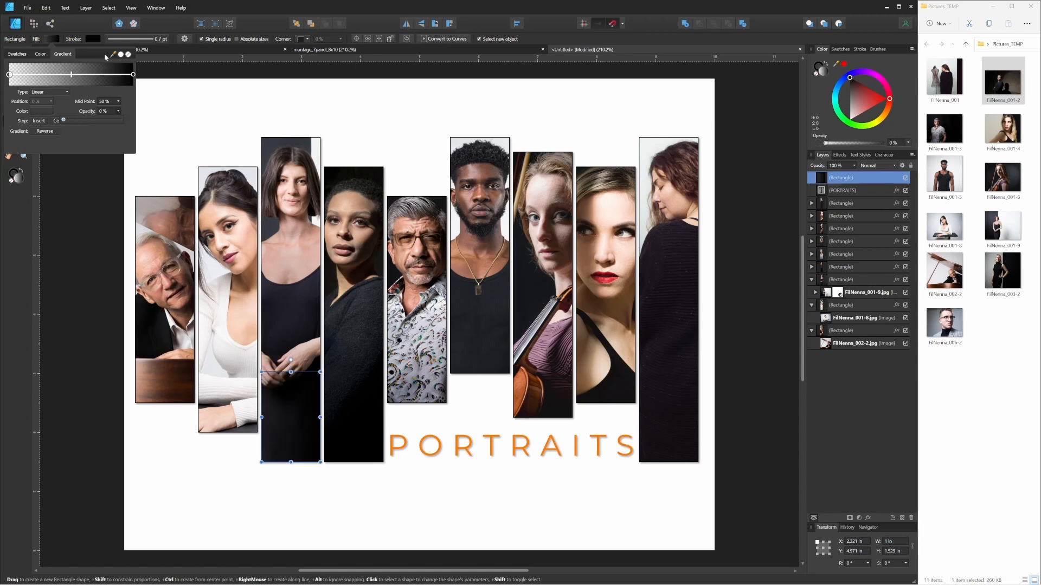
click(94, 37)
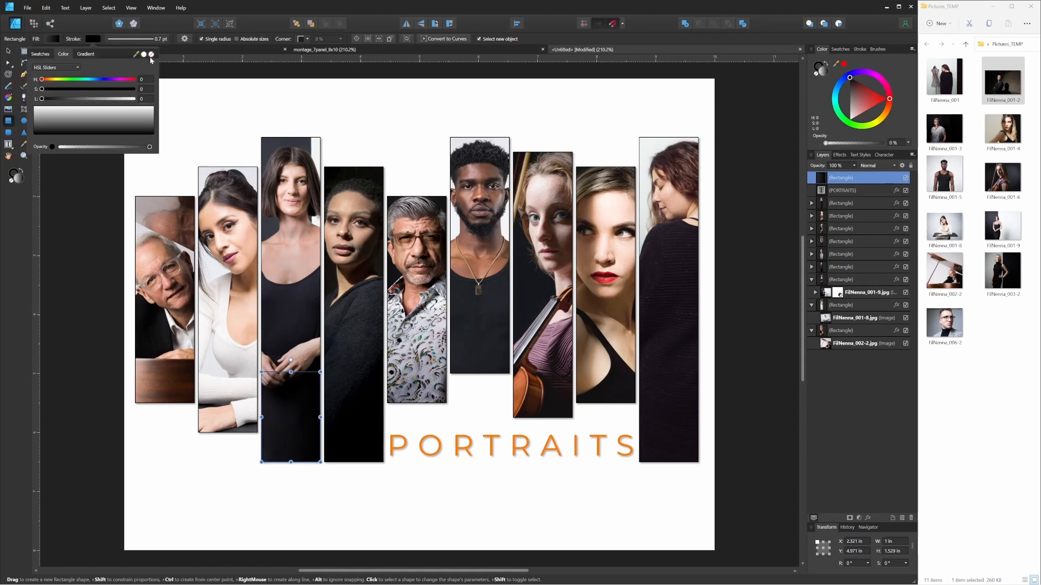
click(151, 55)
Rotate the gradient rectangle to -89.7°, adjust its gradient midpoint and stretch it to about 2.9 in over the panel's lower half.
drag(291, 361, 291, 304)
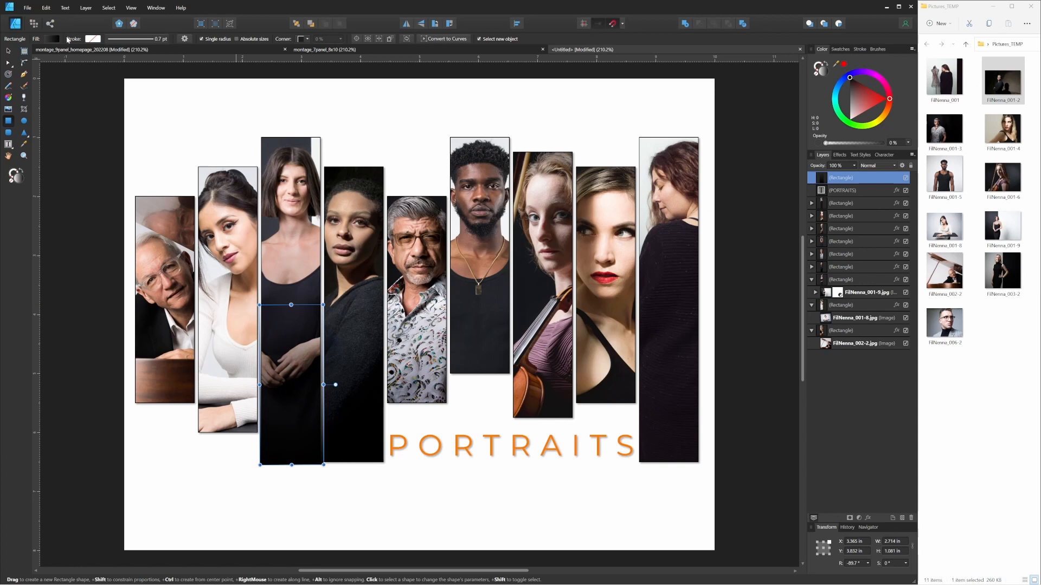
click(54, 37)
mouse_move(71, 76)
mouse_down()
mouse_move(125, 76)
mouse_move(72, 77)
mouse_up()
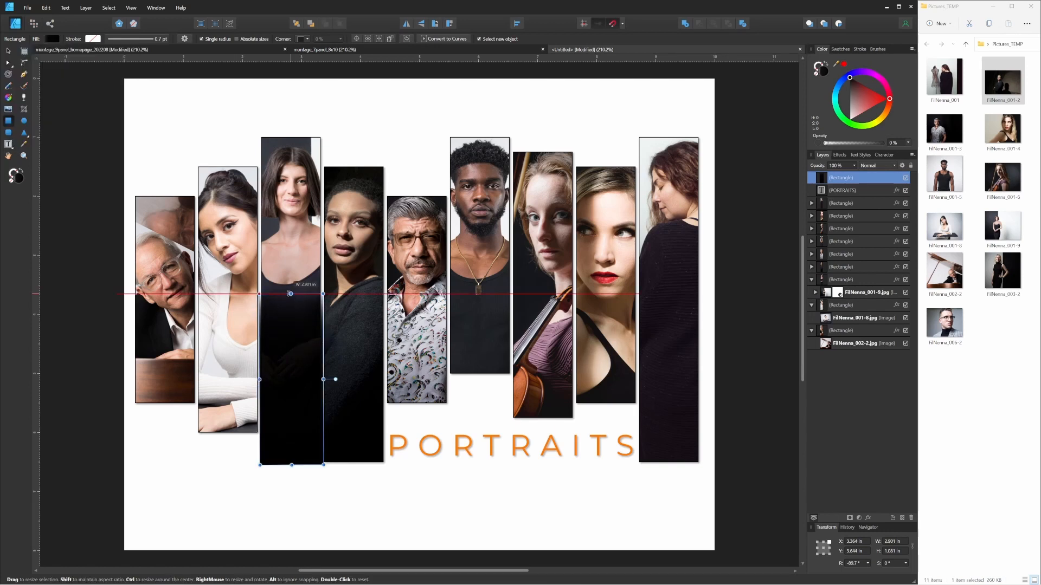
drag(290, 293, 290, 294)
Nest the gradient rectangle inside the third panel above photo 001-9 and set its layer opacity to 42%.
drag(840, 177, 835, 284)
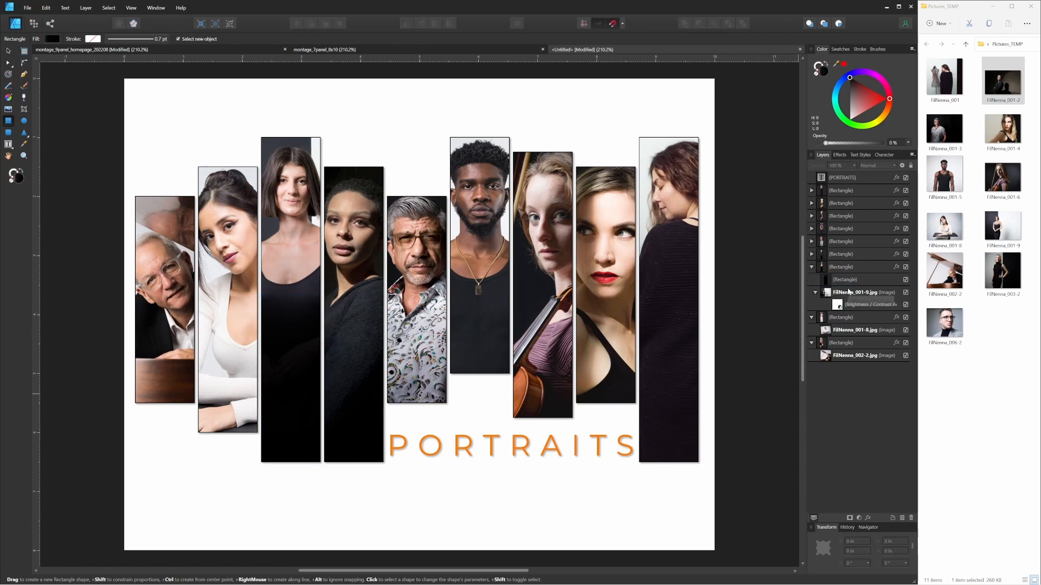
key(ctrl+d)
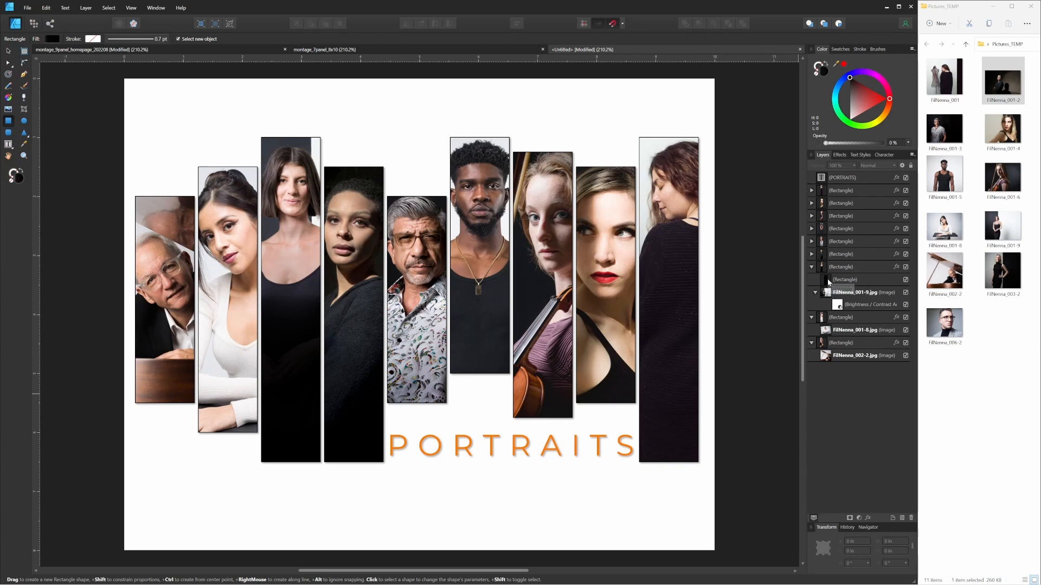
click(829, 280)
drag(802, 170, 804, 172)
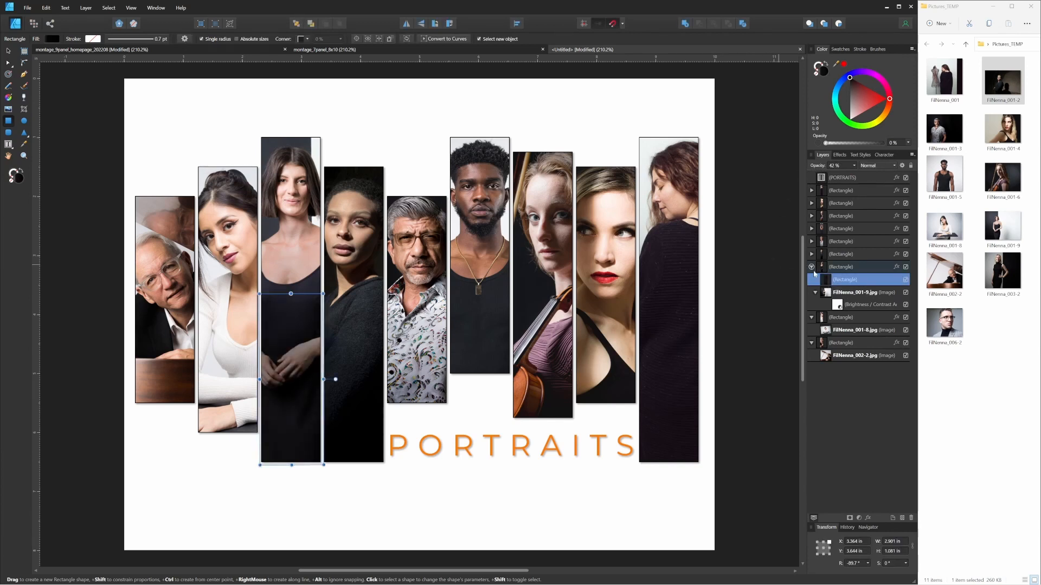
click(906, 280)
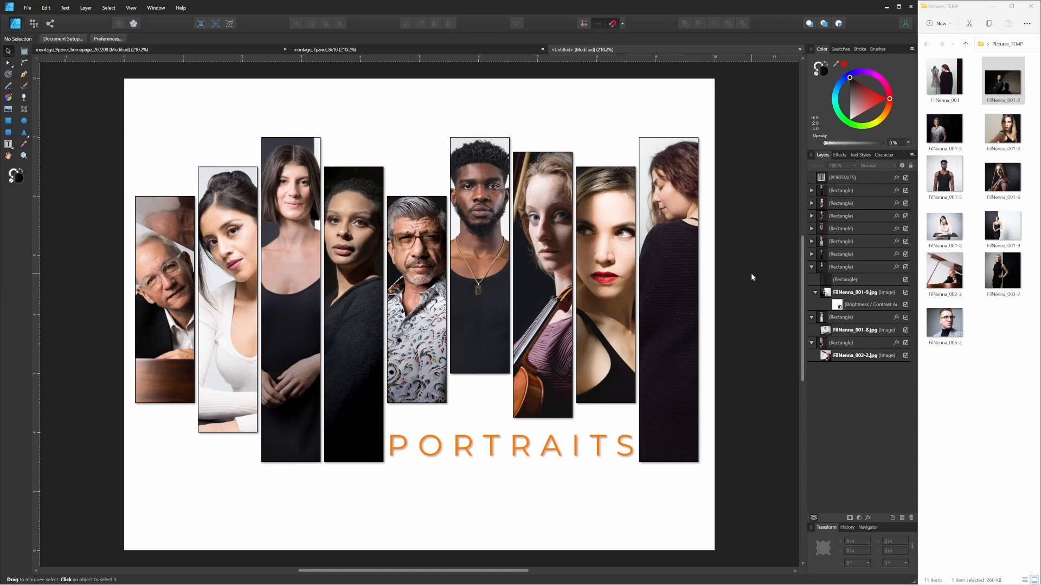
Export the montage, switch to the website editor and replace the homepage montage image with the new nine-panel JPG.
key(ctrl+alt+shift+w)
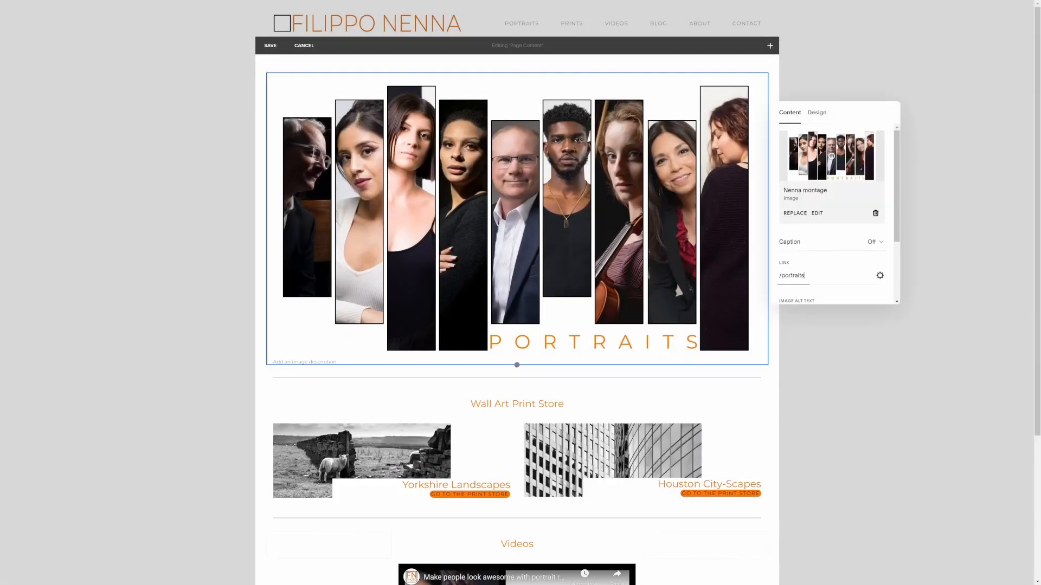
click(795, 213)
click(802, 233)
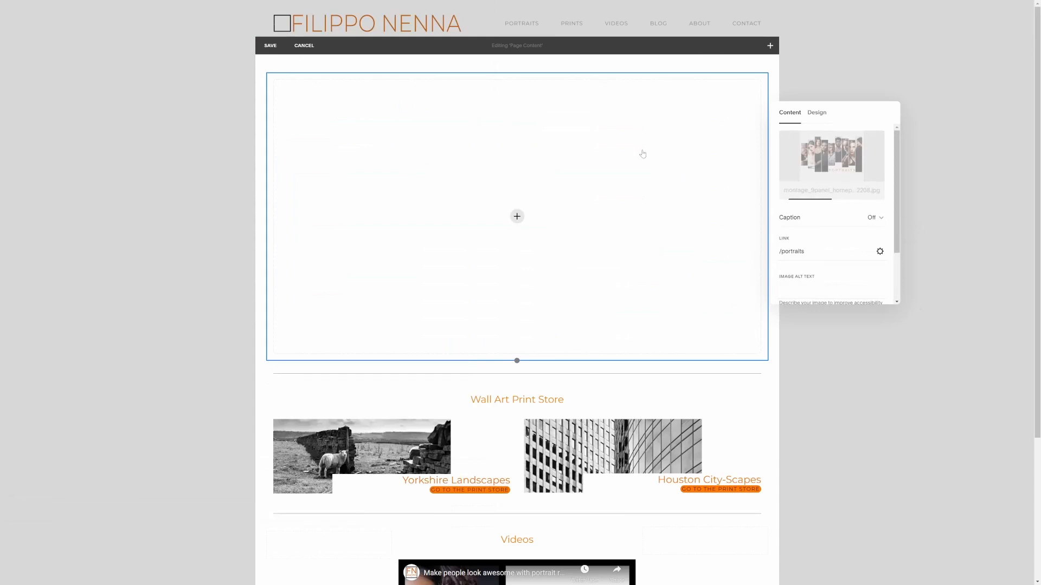
Crop the new homepage image with a Custom ratio, trimming the white space above the tallest panels and below the PORTRAITS title.
click(816, 213)
click(1010, 12)
click(933, 161)
drag(458, 36, 456, 96)
drag(456, 540, 453, 443)
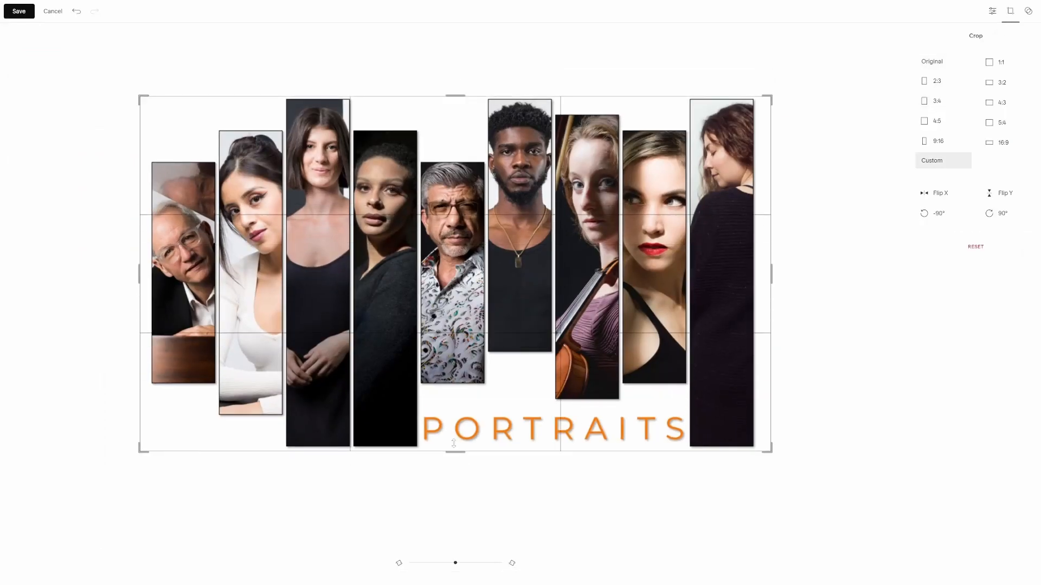
Save the cropped image and the homepage edits, and show the updated page full screen.
click(19, 12)
click(270, 46)
click(142, 14)
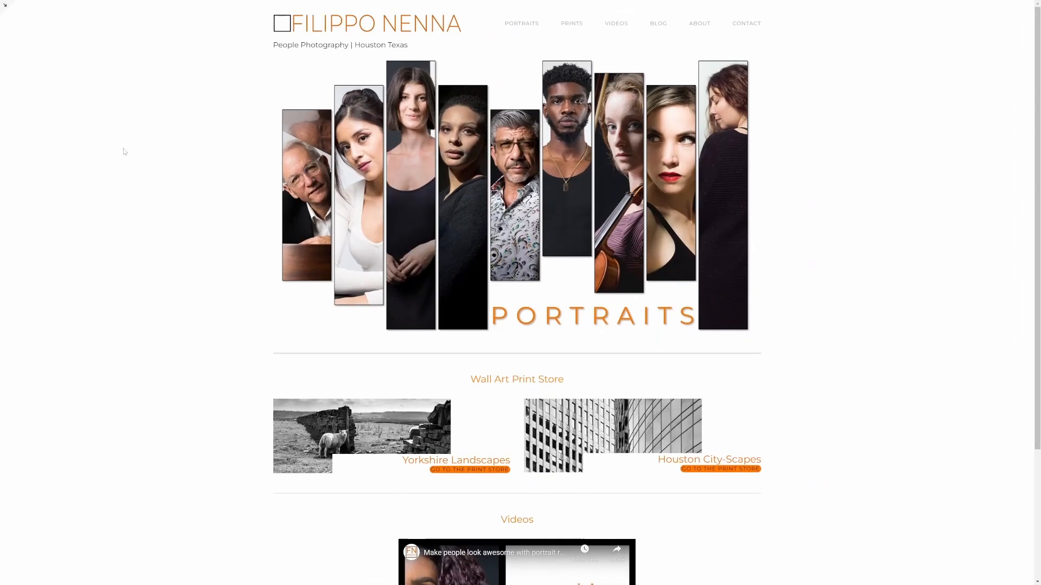